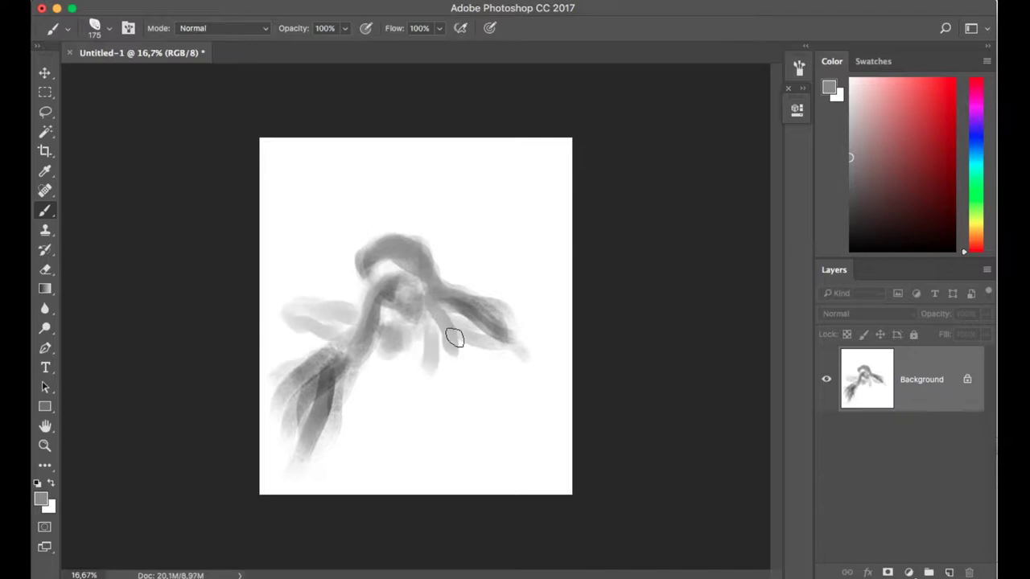
- Rough in the creature's raised arm, shoulders, chest and abdomen with loose mid-grey strokes using a 175 px brush
mouse_move(279, 301)
left_mouse_down()
mouse_move(340, 184)
mouse_move(329, 209)
left_mouse_up()
mouse_move(330, 354)
left_mouse_down()
mouse_move(368, 488)
mouse_move(504, 363)
mouse_move(507, 395)
mouse_move(282, 278)
mouse_move(390, 410)
mouse_move(372, 426)
mouse_move(318, 435)
mouse_move(350, 483)
mouse_move(408, 358)
mouse_move(304, 269)
mouse_move(363, 391)
mouse_move(362, 292)
mouse_move(493, 338)
mouse_move(467, 367)
mouse_move(464, 451)
mouse_move(297, 490)
mouse_move(375, 391)
mouse_move(542, 465)
mouse_move(483, 358)
left_mouse_up()
left_click_drag(332, 203, 441, 319)
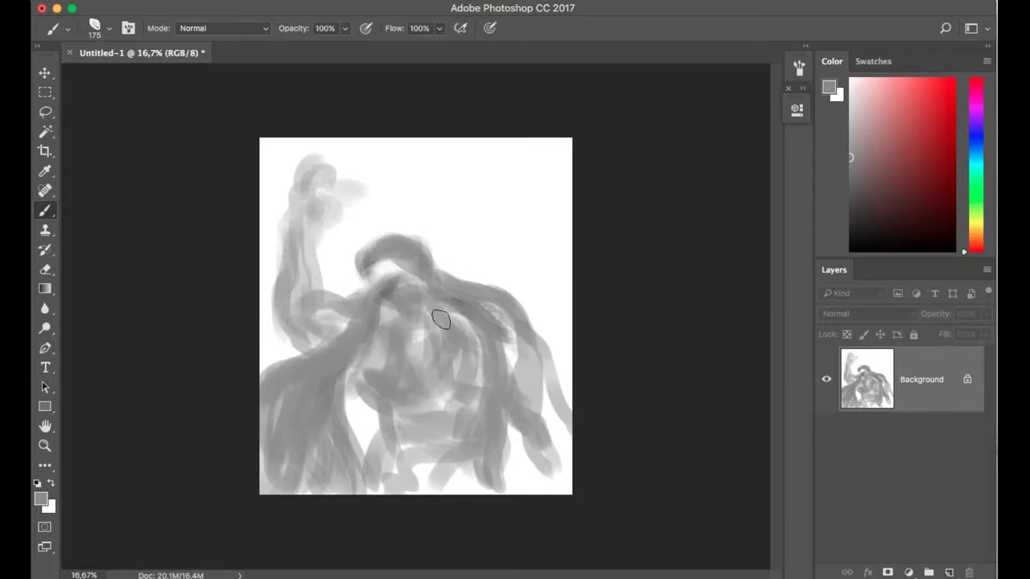
- Shape the open mouth and front of the head with small strokes in white and grey tones sampled from the painting
scroll(411, 278, "up", 2)
left_click(363, 236, "alt")
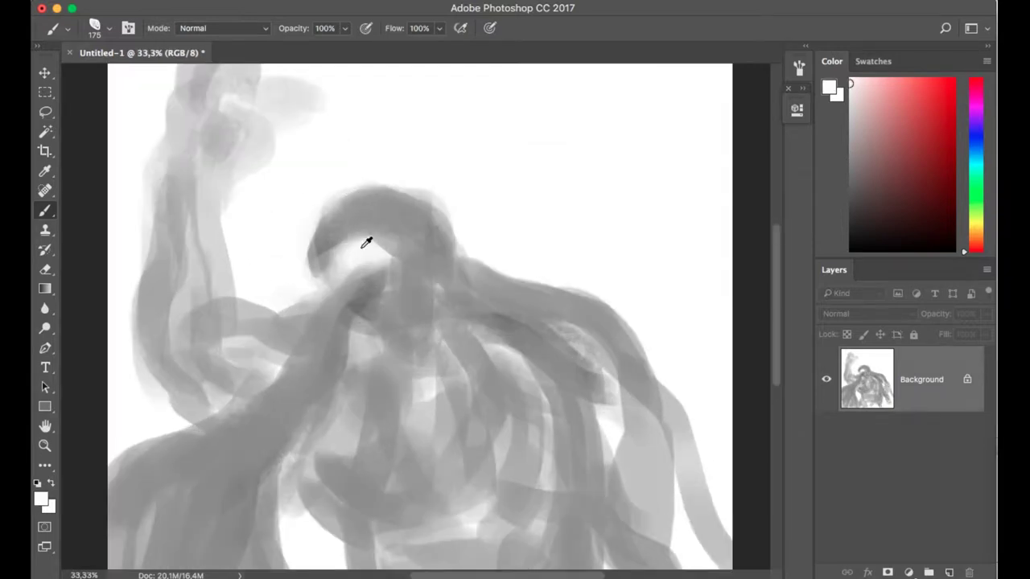
mouse_move(326, 274)
left_mouse_down()
mouse_move(342, 204)
mouse_move(374, 196)
mouse_move(374, 206)
mouse_move(330, 210)
mouse_move(313, 228)
mouse_move(335, 243)
mouse_move(330, 286)
left_mouse_up()
left_click(330, 286, "alt")
mouse_move(330, 286)
left_mouse_down()
mouse_move(318, 241)
mouse_move(299, 246)
mouse_move(325, 281)
left_mouse_up()
left_click(319, 246, "alt")
left_click(448, 266, "alt")
- Define the forehead, pale eyes and teeth with sampled tones, reducing the brush to about 20 px for the details
mouse_move(326, 242)
left_mouse_down()
mouse_move(350, 253)
mouse_move(365, 229)
mouse_move(320, 219)
mouse_move(369, 188)
mouse_move(322, 210)
mouse_move(337, 196)
mouse_move(321, 211)
mouse_move(427, 196)
mouse_move(408, 190)
mouse_move(336, 238)
mouse_move(374, 241)
mouse_move(361, 207)
left_mouse_up()
left_click(333, 234, "alt")
left_click(373, 236, "alt")
left_click(372, 237, "alt")
key("bracketleft")
key("bracketleft")
key("bracketleft")
key("bracketleft")
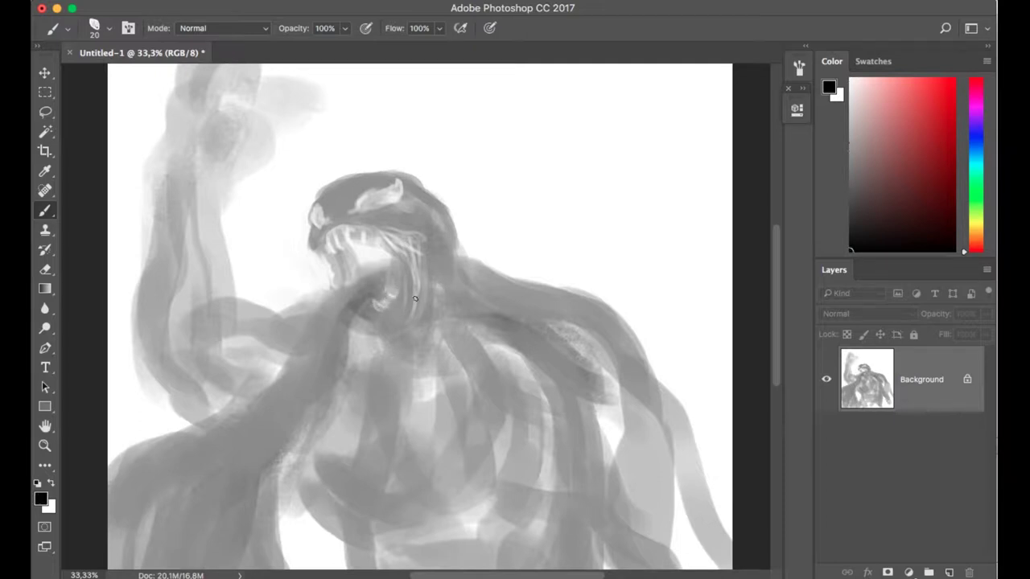
- Darken the inside of the mouth and paint the long tongue hanging over the chest with a dark shadow edge
left_click(374, 291, "alt")
left_click_drag(350, 326, 383, 282)
mouse_move(334, 387)
left_mouse_down()
mouse_move(387, 257)
mouse_move(354, 247)
mouse_move(356, 263)
mouse_move(355, 245)
mouse_move(390, 257)
mouse_move(347, 263)
mouse_move(362, 250)
mouse_move(306, 394)
left_mouse_up()
left_click(354, 311, "alt")
left_click_drag(334, 322, 285, 446)
left_click_drag(334, 342, 289, 442)
left_click(380, 304, "alt")
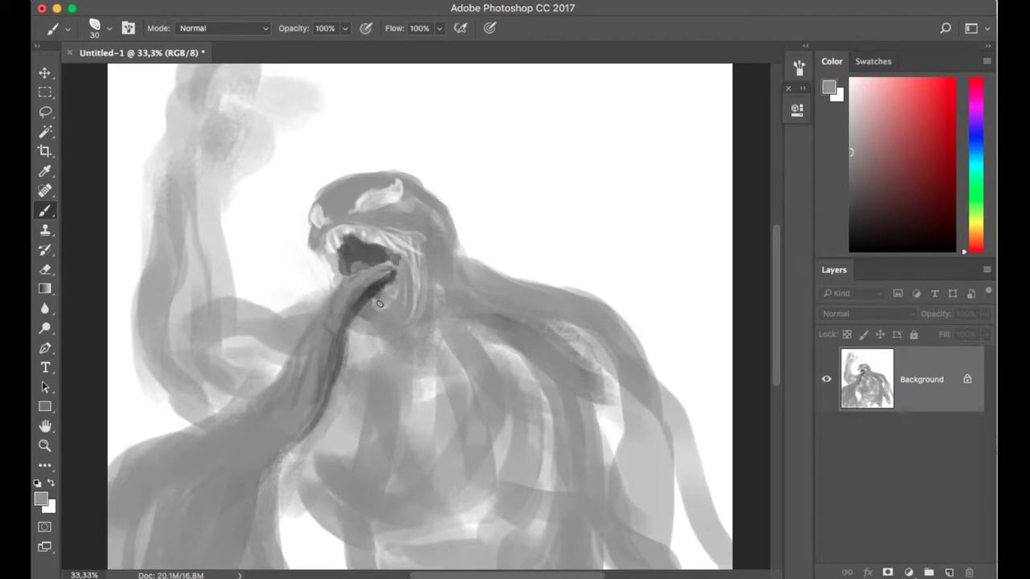
- Paint the head, jaw and neck dark grey with the brush enlarged to 80 px and tidy the head's outline
left_click(393, 295, "alt")
mouse_move(348, 214)
left_mouse_down()
mouse_move(365, 178)
mouse_move(327, 228)
mouse_move(312, 219)
mouse_move(325, 226)
mouse_move(317, 204)
mouse_move(337, 223)
mouse_move(365, 213)
mouse_move(356, 195)
mouse_move(368, 172)
mouse_move(423, 186)
mouse_move(495, 268)
mouse_move(495, 281)
mouse_move(407, 210)
mouse_move(469, 322)
mouse_move(417, 310)
mouse_move(434, 235)
left_mouse_up()
key("bracketright")
key("bracketright")
key("bracketright")
key("bracketright")
key("bracketright")
key("bracketright")
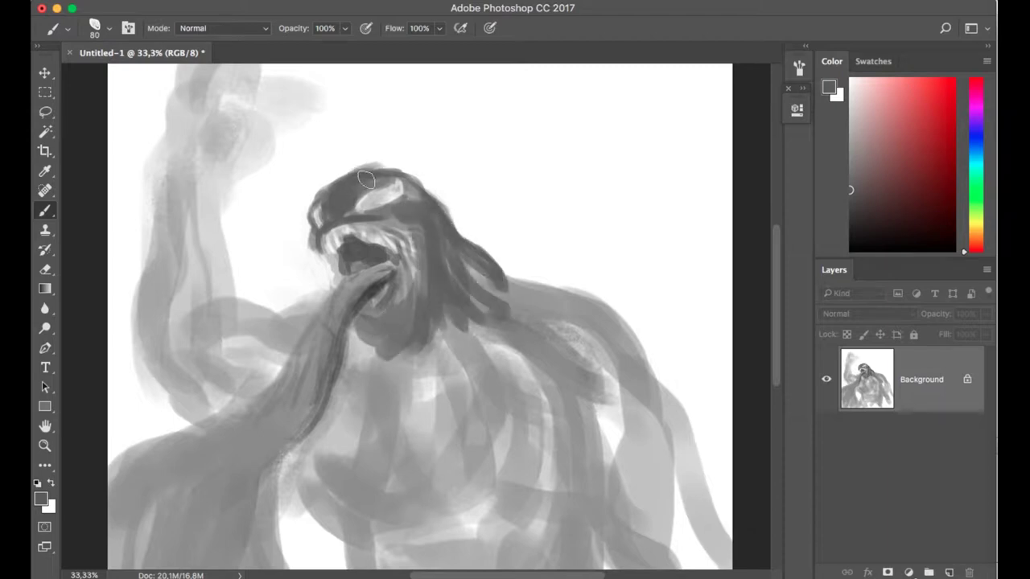
left_click_drag(366, 179, 385, 172)
key("x")
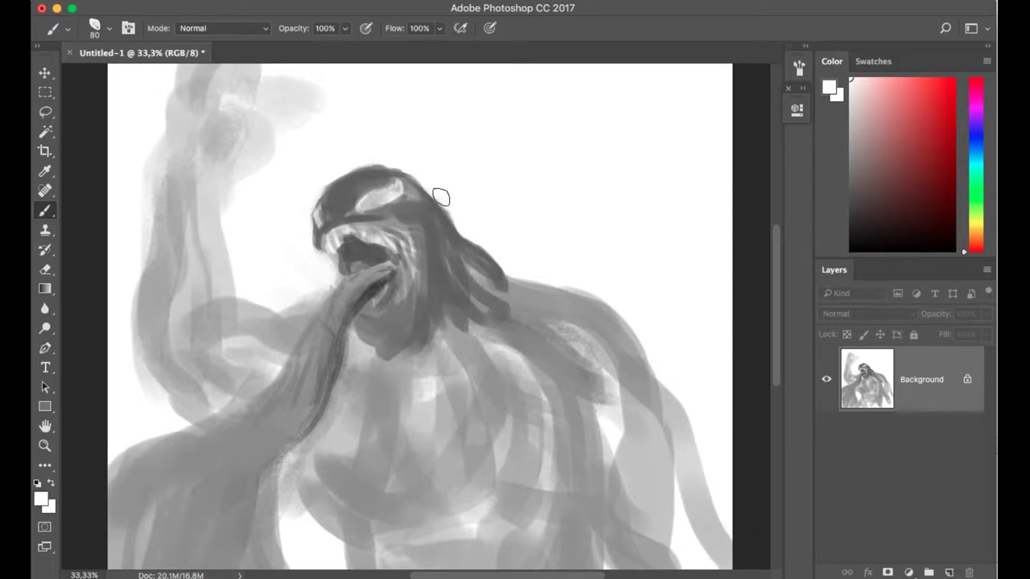
key("x")
- Block in the shoulder, chest and the arm on the image's right side in near-black with a 200 px brush
mouse_move(455, 243)
left_mouse_down()
mouse_move(482, 281)
mouse_move(576, 301)
left_mouse_up()
key("bracketright")
key("bracketright")
key("bracketright")
key("bracketright")
key("bracketright")
key("bracketright")
mouse_move(467, 300)
left_mouse_down()
mouse_move(366, 424)
mouse_move(450, 293)
mouse_move(395, 406)
mouse_move(522, 331)
mouse_move(554, 416)
mouse_move(471, 427)
left_mouse_up()
key("super+minus")
key("super+minus")
- Add a white streak across the chest, then cover the torso and lower-left arm in near-black, reducing the brush to 125 px
key("x")
left_click_drag(488, 341, 437, 393)
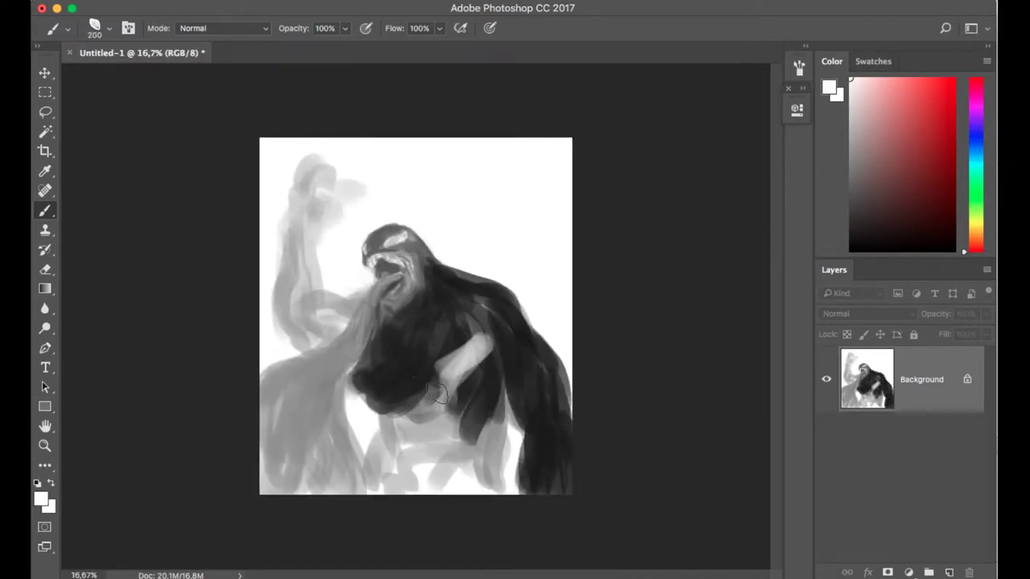
key("x")
mouse_move(483, 330)
left_mouse_down()
mouse_move(484, 436)
mouse_move(396, 447)
mouse_move(377, 334)
mouse_move(283, 416)
mouse_move(350, 337)
mouse_move(318, 467)
mouse_move(341, 483)
mouse_move(259, 435)
mouse_move(306, 497)
mouse_move(353, 484)
mouse_move(267, 419)
mouse_move(364, 319)
mouse_move(359, 346)
mouse_move(416, 319)
mouse_move(407, 321)
mouse_move(451, 320)
mouse_move(429, 261)
left_mouse_up()
key("bracketleft")
key("bracketleft")
key("bracketleft")
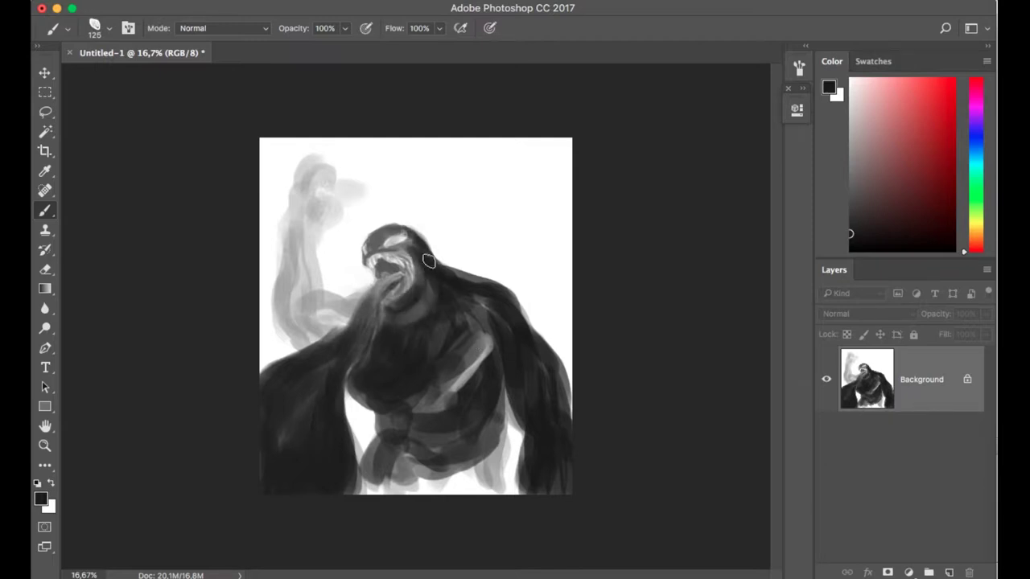
- Paint sampled dark greys over the right-hand shoulder, upper arm and side of the waist, enlarging the brush for broader coverage
left_click(481, 309, "alt")
mouse_move(481, 309)
left_mouse_down()
mouse_move(515, 337)
mouse_move(547, 394)
mouse_move(501, 416)
mouse_move(464, 510)
mouse_move(402, 523)
mouse_move(460, 448)
mouse_move(483, 346)
mouse_move(445, 365)
mouse_move(459, 409)
mouse_move(407, 363)
mouse_move(386, 462)
mouse_move(499, 437)
mouse_move(478, 478)
mouse_move(485, 348)
mouse_move(543, 361)
left_mouse_up()
left_click(490, 434, "alt")
key("bracketright")
key("bracketright")
key("bracketright")
key("bracketright")
key("bracketright")
key("bracketright")
- Model the abdominal muscles and lower chest with sampled dark greys, varying the brush size up to 175 px
left_click(421, 459, "alt")
key("bracketleft")
key("bracketleft")
key("bracketleft")
key("bracketleft")
key("bracketleft")
key("bracketleft")
left_click(438, 423, "alt")
key("bracketright")
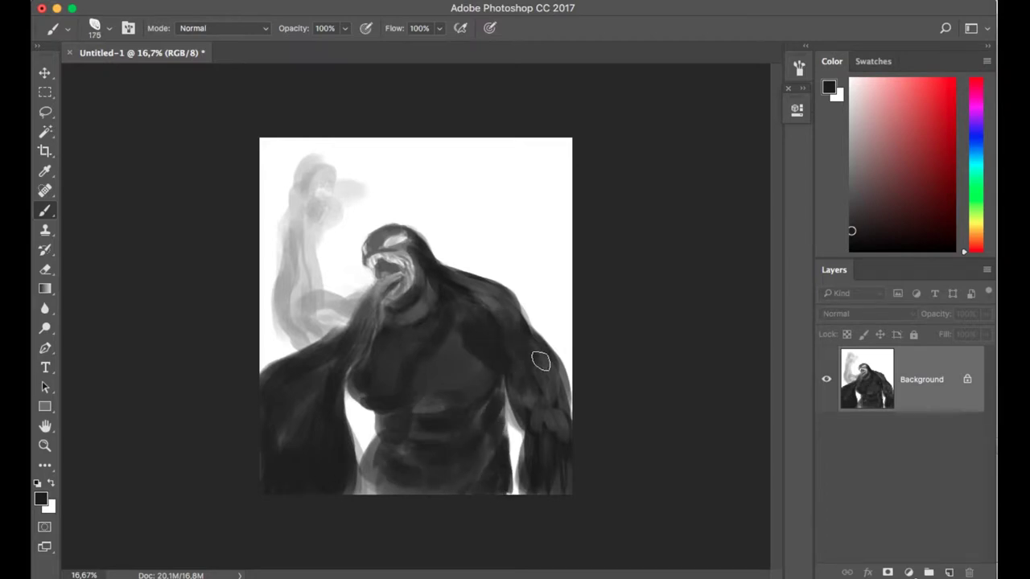
- Paint neck and collarbone muscle strokes and refine the pectoral shading with sampled dark greys
left_click(442, 313, "alt")
key("bracketright")
left_click_drag(442, 313, 473, 300)
left_click(399, 316, "alt")
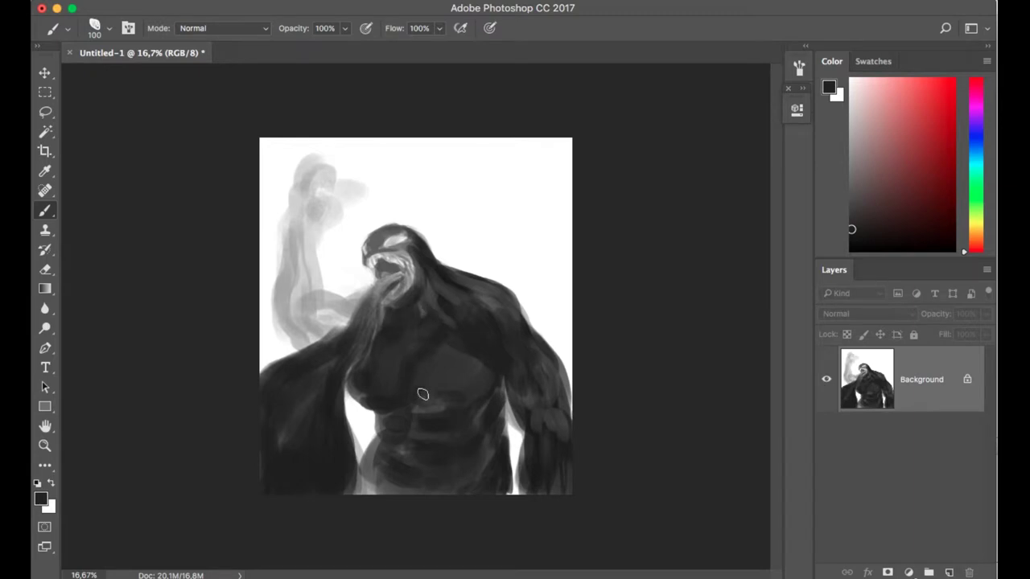
left_click_drag(486, 372, 473, 391)
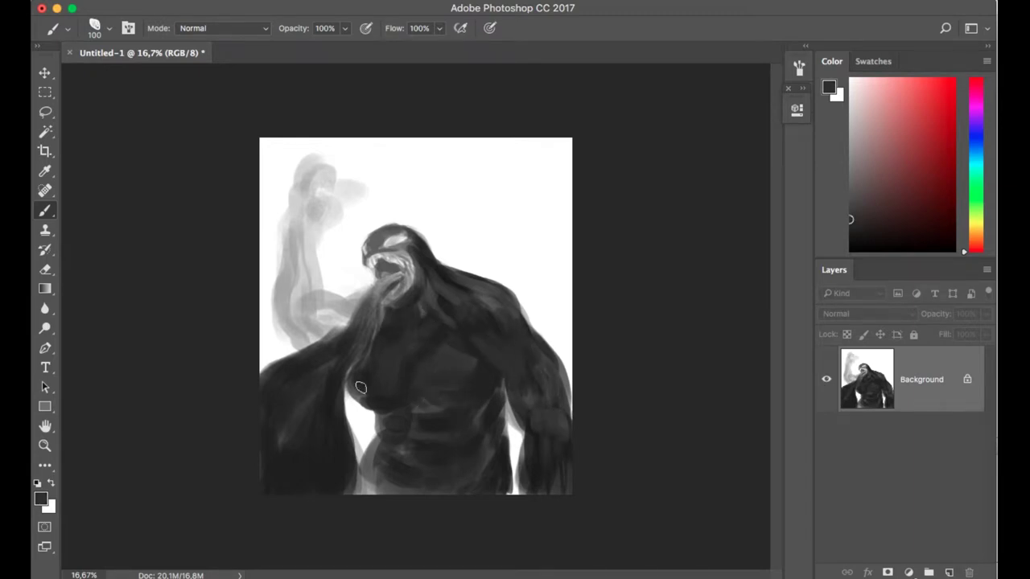
- Darken the raised arm and fist with dark grey strokes using a 100 px brush
mouse_move(354, 310)
left_mouse_down()
mouse_move(277, 321)
mouse_move(300, 209)
mouse_move(326, 158)
mouse_move(326, 227)
left_mouse_up()
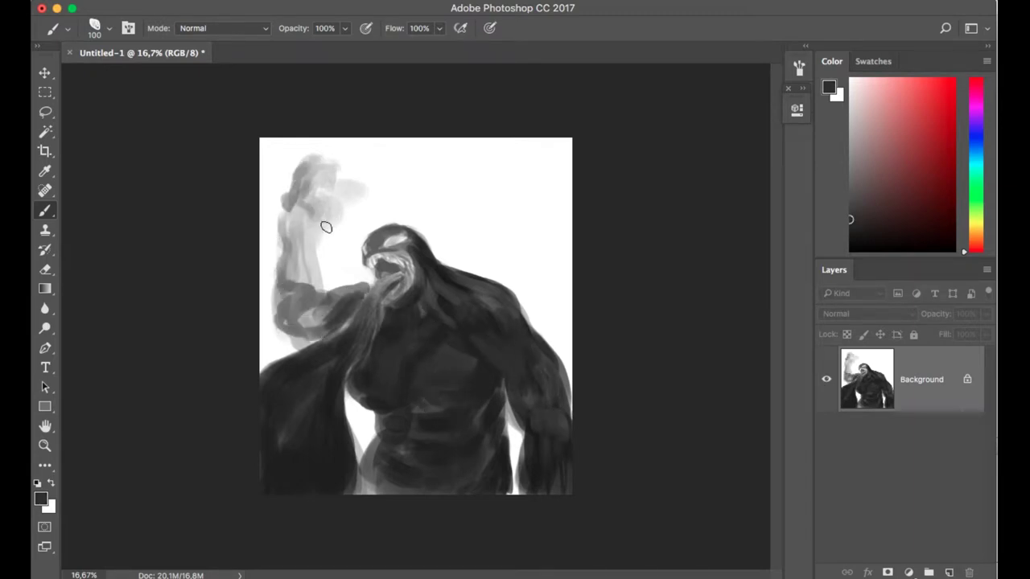
left_click_drag(322, 161, 332, 174)
mouse_move(304, 215)
left_mouse_down()
mouse_move(326, 193)
mouse_move(298, 213)
mouse_move(281, 165)
left_mouse_up()
- Paint out the raised fist with the sampled background white using a 250 px brush
left_click(362, 193, "alt")
key("bracketright")
key("bracketright")
key("bracketright")
key("bracketright")
key("bracketright")
mouse_move(338, 201)
left_mouse_down()
mouse_move(287, 202)
mouse_move(322, 177)
left_mouse_up()
- Repaint the raised forearm and a clawed hand in mid-grey with a 175 px brush
left_click(301, 255, "alt")
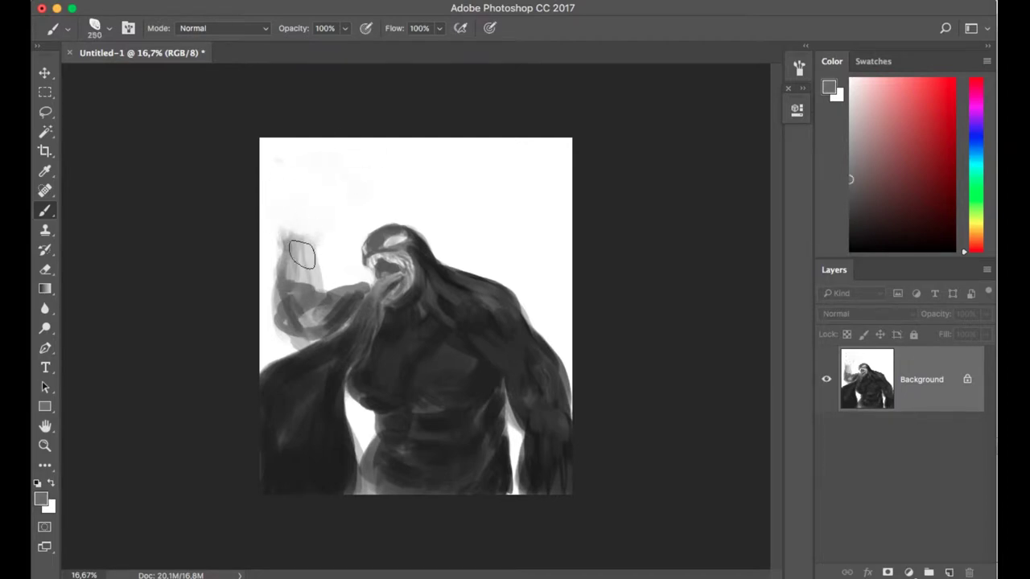
key("bracketleft")
key("bracketleft")
mouse_move(282, 205)
left_mouse_down()
mouse_move(332, 300)
mouse_move(323, 303)
mouse_move(349, 307)
mouse_move(314, 319)
mouse_move(320, 297)
mouse_move(293, 218)
mouse_move(326, 216)
mouse_move(306, 248)
mouse_move(284, 182)
mouse_move(300, 197)
mouse_move(325, 194)
mouse_move(331, 213)
mouse_move(306, 274)
mouse_move(276, 199)
mouse_move(310, 184)
mouse_move(325, 217)
mouse_move(317, 217)
mouse_move(309, 267)
left_mouse_up()
- Cover the raised hand with white and paint a lower open hand and forearm in dark grey
left_click(348, 176, "alt")
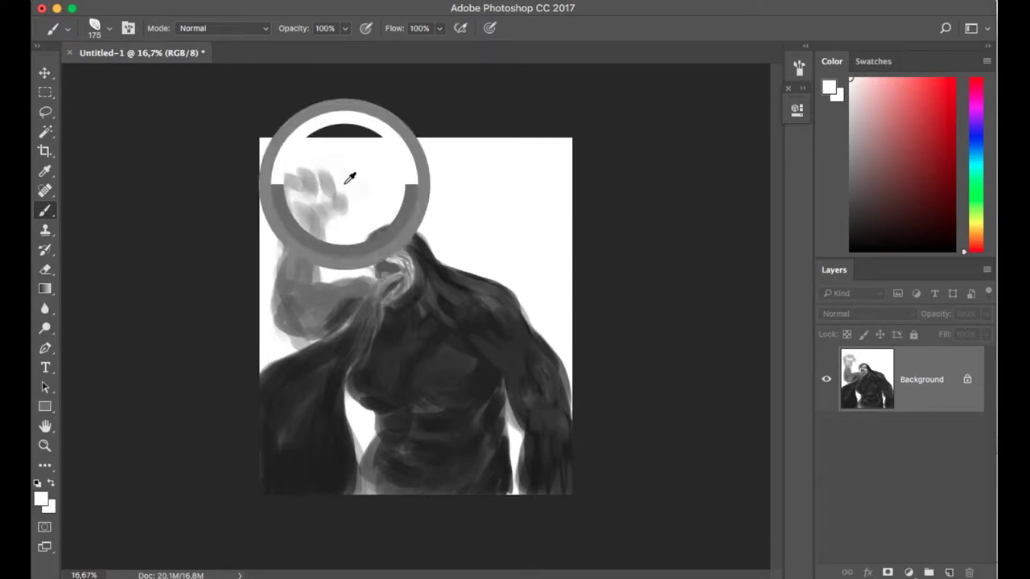
mouse_move(347, 176)
left_mouse_down()
mouse_move(344, 201)
mouse_move(321, 207)
mouse_move(292, 189)
mouse_move(327, 198)
mouse_move(346, 281)
mouse_move(328, 262)
mouse_move(334, 198)
mouse_move(277, 310)
left_mouse_up()
left_click(408, 339, "alt")
mouse_move(362, 290)
left_mouse_down()
mouse_move(286, 319)
mouse_move(282, 297)
mouse_move(311, 271)
mouse_move(322, 298)
mouse_move(317, 235)
mouse_move(260, 281)
mouse_move(258, 298)
mouse_move(320, 247)
mouse_move(274, 241)
mouse_move(354, 338)
mouse_move(369, 330)
left_mouse_up()
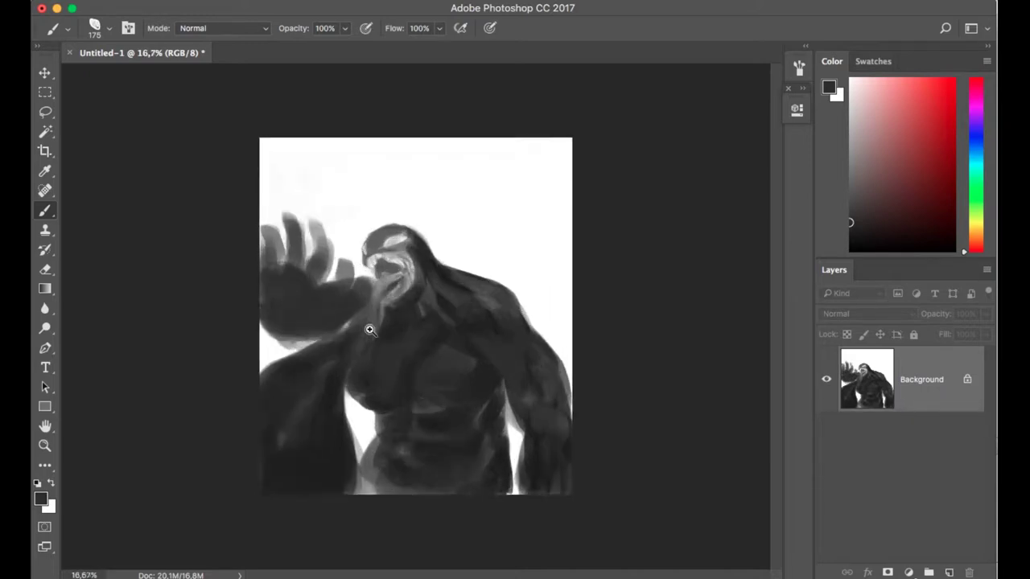
- Lasso the figure and shift it slightly to the right on the canvas with Free Transform
key("l")
left_click_drag(305, 539, 322, 532)
key("ctrl+t")
left_click_drag(433, 390, 467, 387)
left_click(736, 28)
- Lasso the open hand, reposition it slightly to the left with Free Transform, deselect and return to the Brush tool
mouse_move(276, 209)
left_mouse_down()
mouse_move(380, 316)
mouse_move(281, 207)
left_mouse_up()
key("ctrl+t")
mouse_move(346, 330)
left_mouse_down()
mouse_move(322, 274)
mouse_move(328, 332)
left_mouse_up()
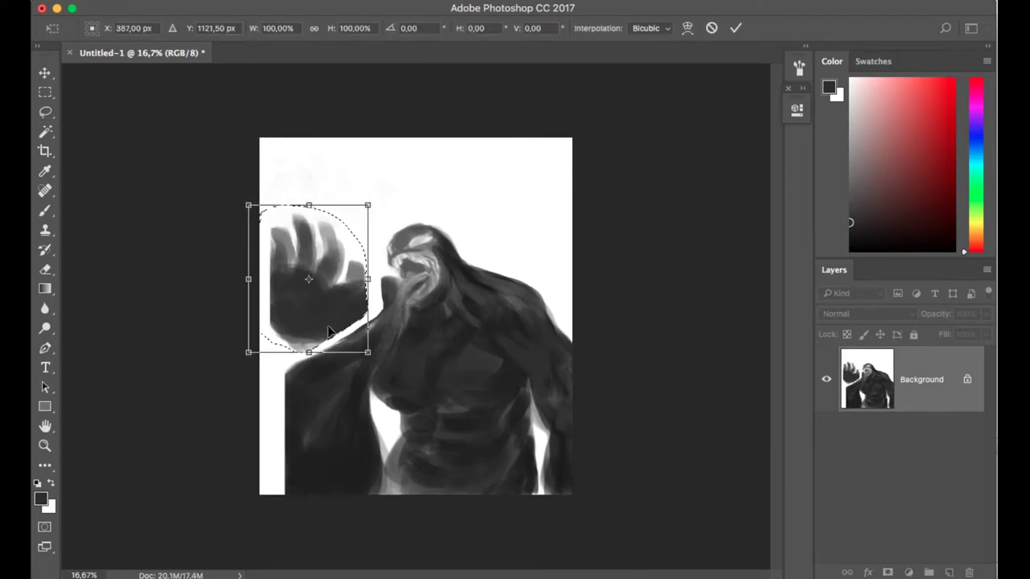
key("Return")
key("ctrl+d")
key("b")
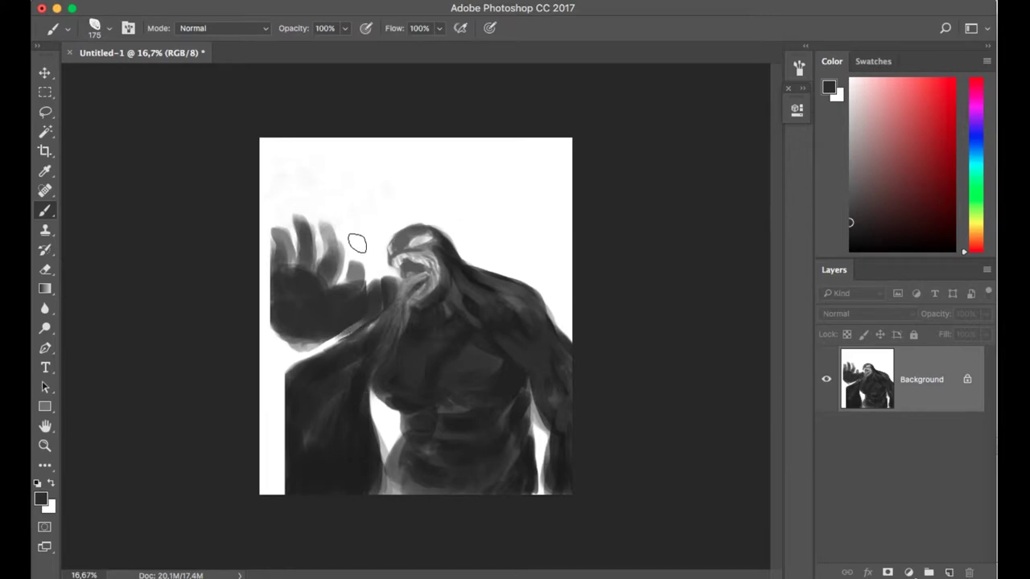
- Paint out the open hand and forearm beside the head with white using an 800 px brush
key("x")
key("bracketright")
key("bracketright")
key("bracketright")
key("bracketright")
key("bracketright")
key("bracketright")
key("bracketright")
mouse_move(338, 242)
left_mouse_down()
mouse_move(271, 287)
mouse_move(311, 271)
mouse_move(301, 230)
mouse_move(314, 241)
left_mouse_up()
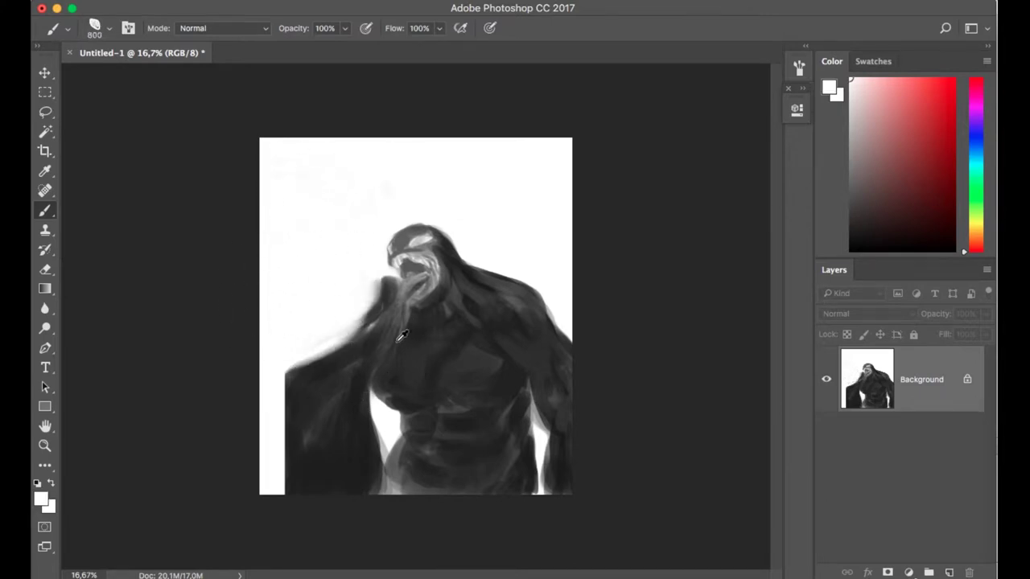
- Paint a new left-hand shoulder and fill the lower-left arm out to the canvas edge in dark grey, using a 200 px brush
left_click(401, 336, "alt")
key("bracketleft")
key("bracketleft")
key("bracketleft")
key("bracketleft")
key("bracketleft")
key("bracketleft")
key("bracketleft")
key("bracketleft")
mouse_move(390, 283)
left_mouse_down()
mouse_move(338, 317)
mouse_move(287, 405)
mouse_move(306, 429)
mouse_move(338, 442)
mouse_move(286, 449)
left_mouse_up()
key("bracketright")
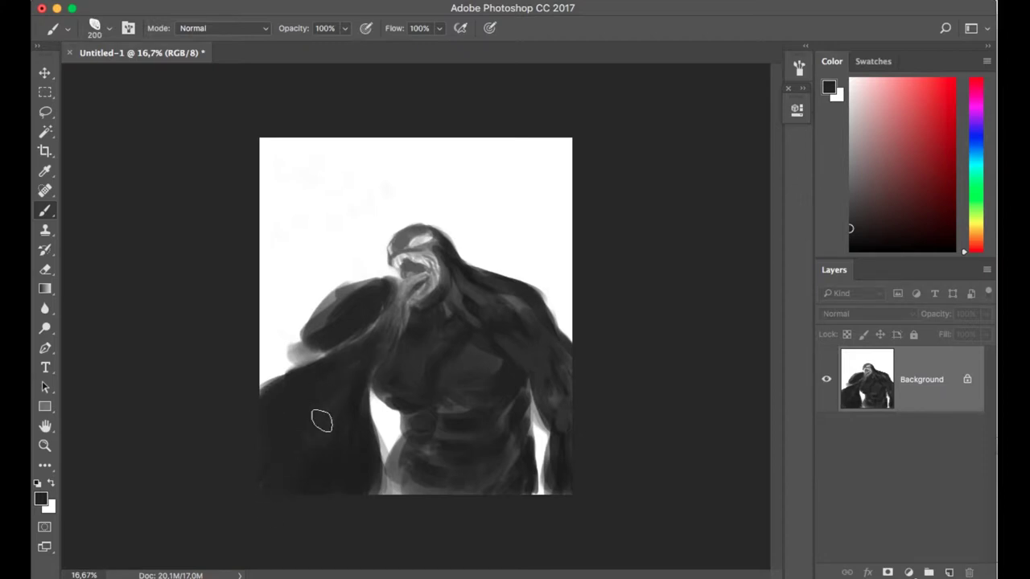
- Trim the new shoulder's outline with background white and lighten its inner surface with grey using a 100 px brush
left_click(368, 294, "alt")
left_click(364, 272, "alt")
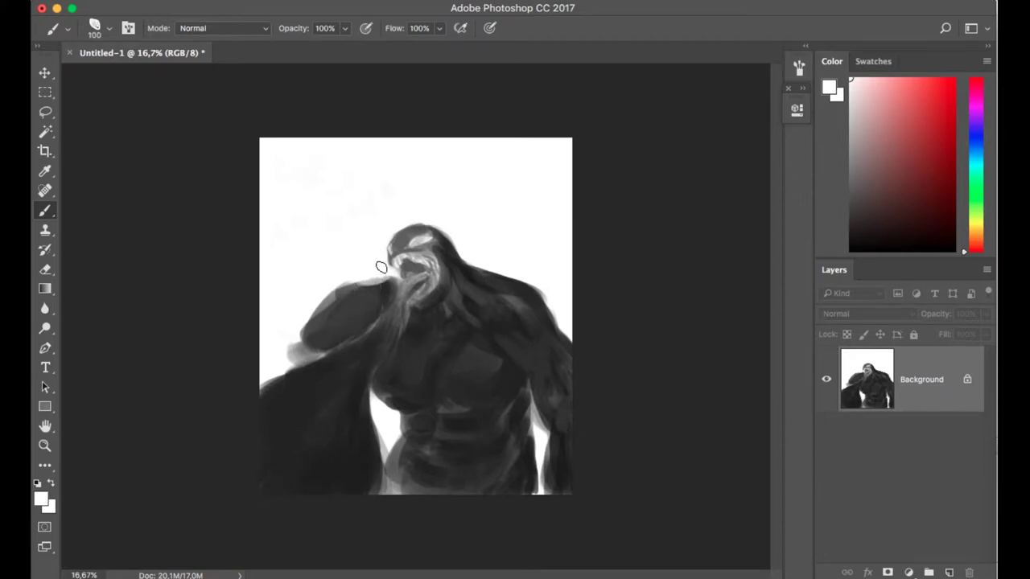
left_click_drag(382, 267, 290, 361)
left_click_drag(359, 315, 290, 370)
mouse_move(383, 289)
left_mouse_down()
mouse_move(327, 344)
mouse_move(347, 338)
left_mouse_up()
- Add mid-grey muscle strokes across the lower-left arm using a tone sampled from the shoulder
left_click(382, 297, "alt")
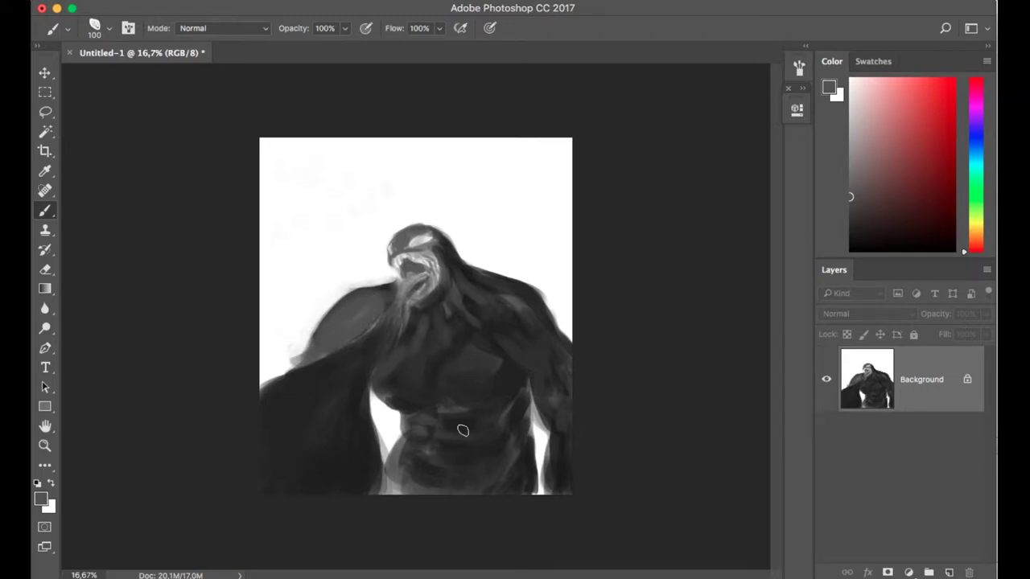
left_click_drag(290, 450, 271, 397)
left_click_drag(322, 450, 363, 367)
- Darken the mouth interior and the tongue running down over the chest with a sampled dark tone
key("super+equal")
key("super+equal")
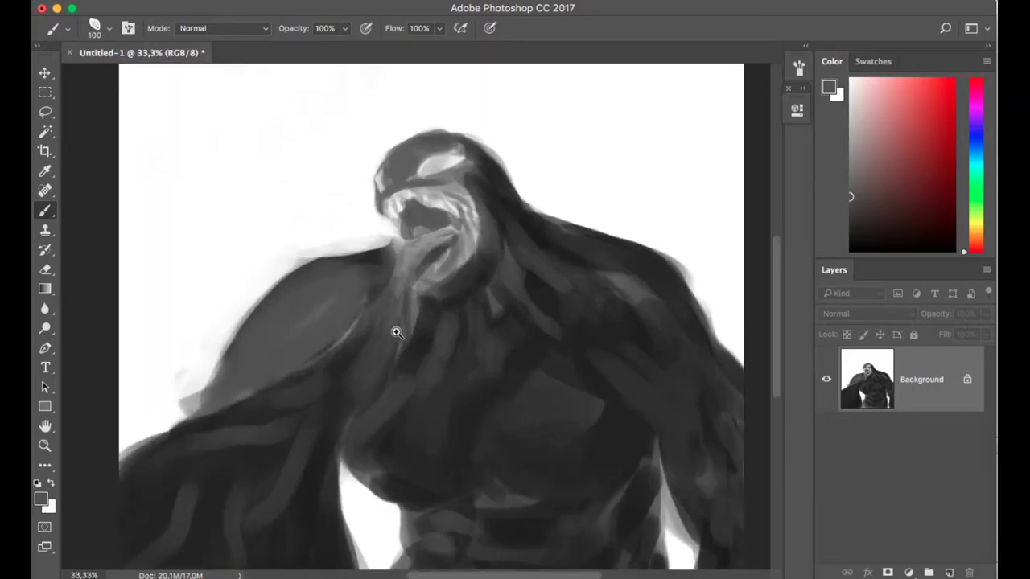
left_click(429, 219, "alt")
left_click_drag(429, 219, 332, 445)
- Darken the face around the eyes and above the teeth with a 30 px brush
key("bracketleft")
key("bracketleft")
key("bracketleft")
key("bracketleft")
key("bracketleft")
mouse_move(430, 184)
left_mouse_down()
mouse_move(454, 171)
mouse_move(441, 149)
mouse_move(398, 159)
mouse_move(406, 185)
left_mouse_up()
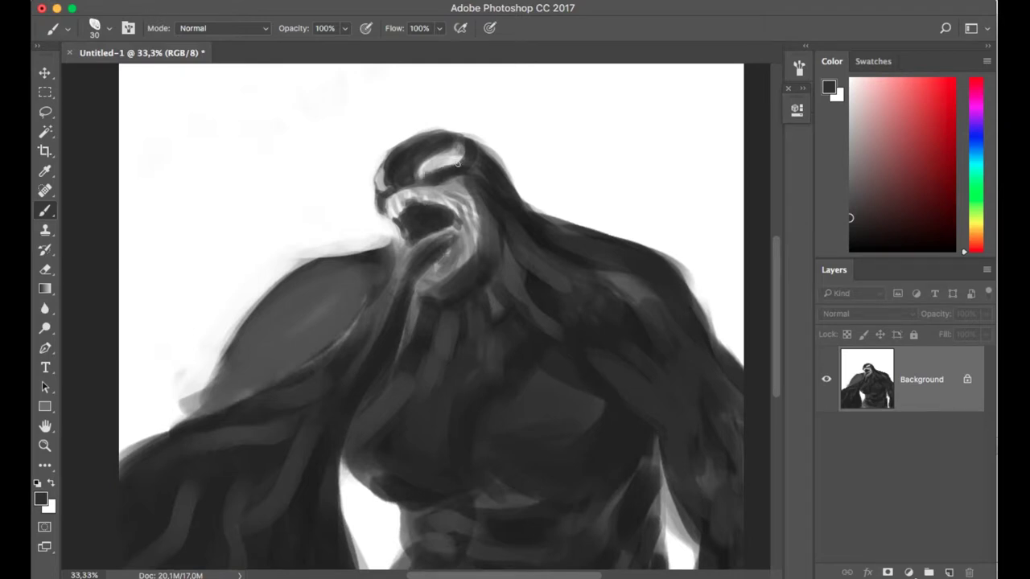
- Clean the contour behind the head with a 70 px white brush and deepen the shadows on the jaw, neck and upper chest
key("bracketright")
key("bracketright")
key("bracketright")
key("bracketright")
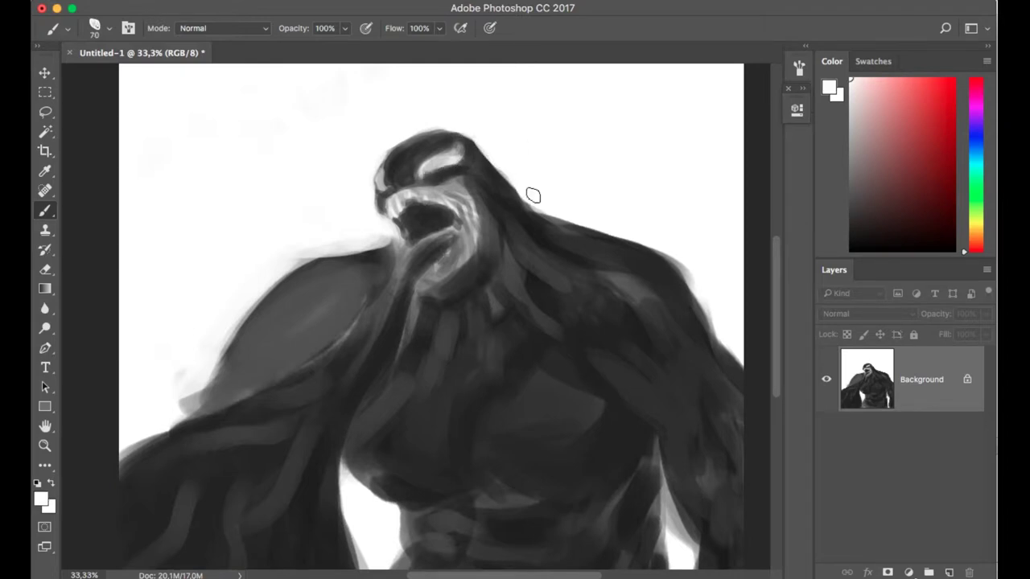
left_click(535, 201, "alt")
mouse_move(476, 260)
left_mouse_down()
mouse_move(475, 271)
mouse_move(540, 311)
mouse_move(585, 239)
mouse_move(503, 432)
mouse_move(422, 289)
mouse_move(420, 337)
left_mouse_up()
- Sharpen the outline of the front jaw and the left-hand shoulder, then sample the mouth's dark tone for further shading
left_click(387, 218, "alt")
mouse_move(378, 241)
left_mouse_down()
mouse_move(386, 230)
mouse_move(266, 281)
left_mouse_up()
left_click(409, 218, "alt")
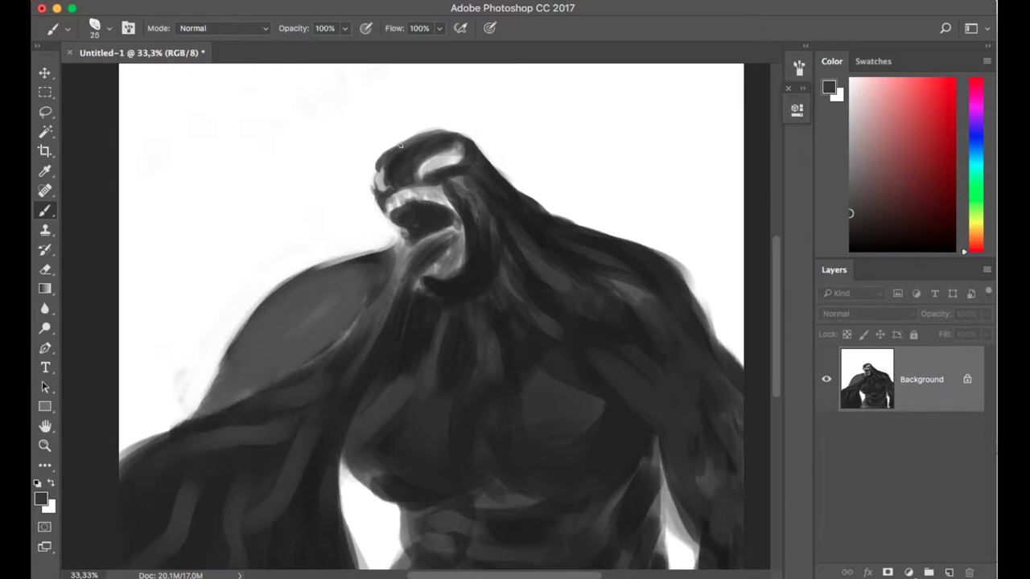
- Refine the eye edge, cheek folds and rim of the lower jaw with sampled greys using a 25 px brush
left_click(465, 151, "alt")
left_click(500, 210, "alt")
key("bracketright")
left_click_drag(447, 178, 487, 204)
left_click(466, 230, "alt")
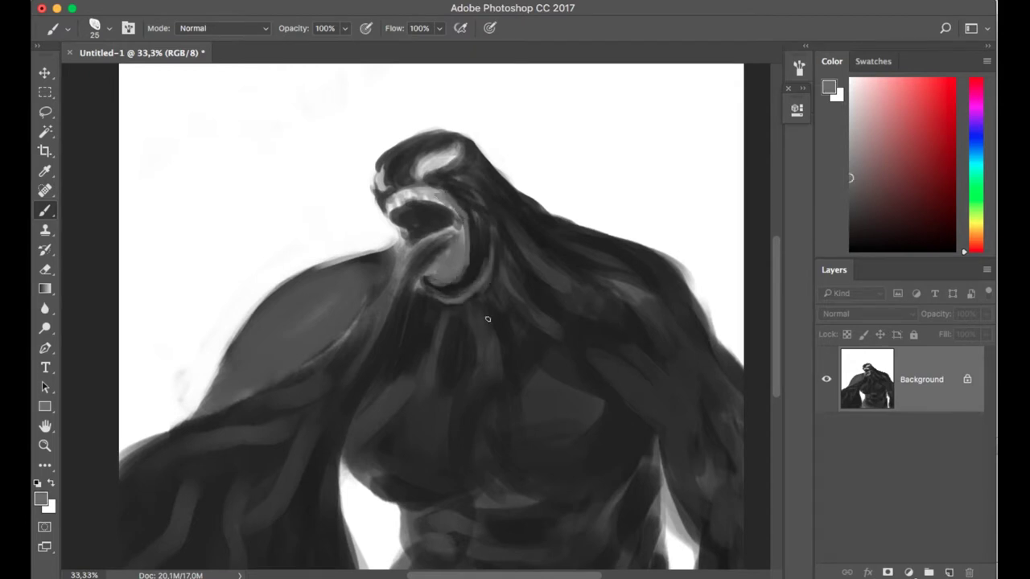
- Darken the lower jaw's rim and define the tongue and front mouth edge with sampled dark greys
left_click(480, 287, "alt")
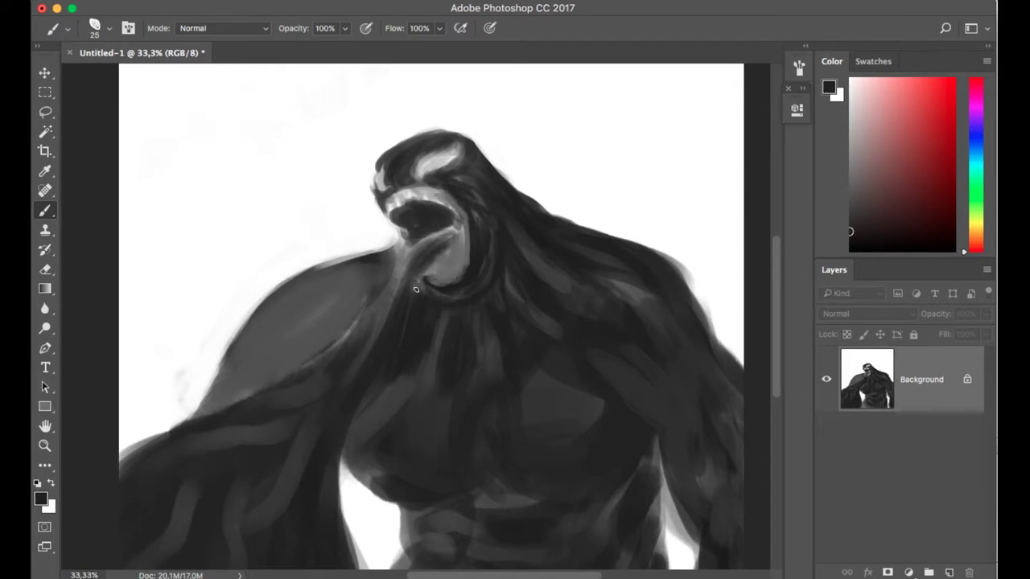
left_click(382, 266, "alt")
left_click_drag(405, 231, 388, 268)
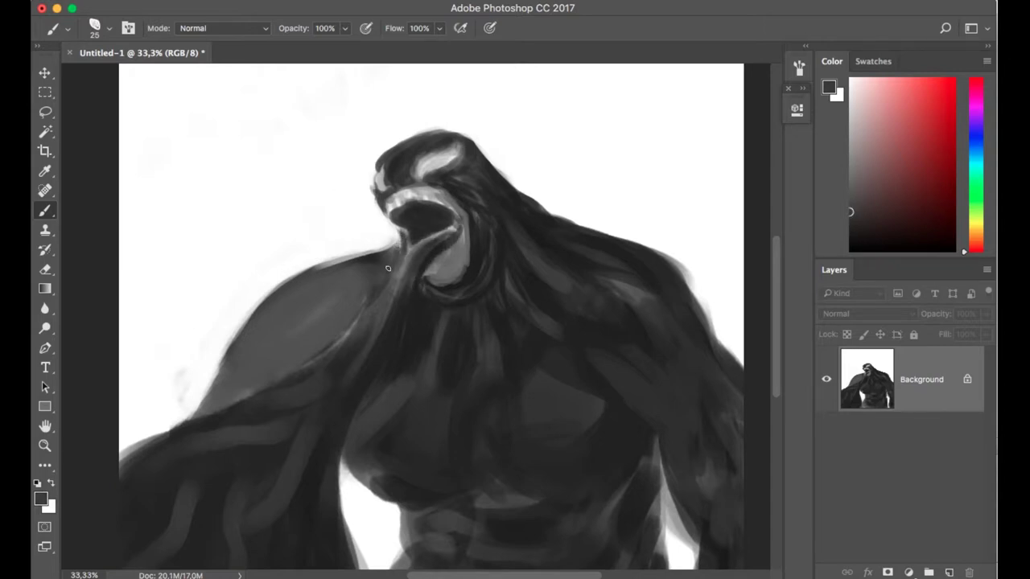
- Clean the contour of the crown and darken the inside of the lower jaw with sampled tones using a 25 px brush
left_click(454, 142, "alt")
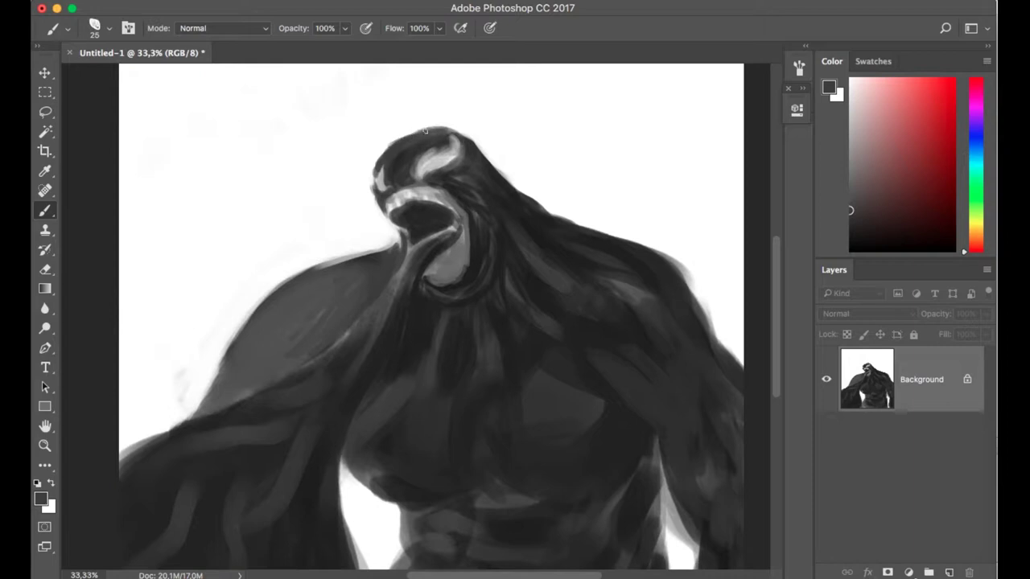
left_click(472, 138, "alt")
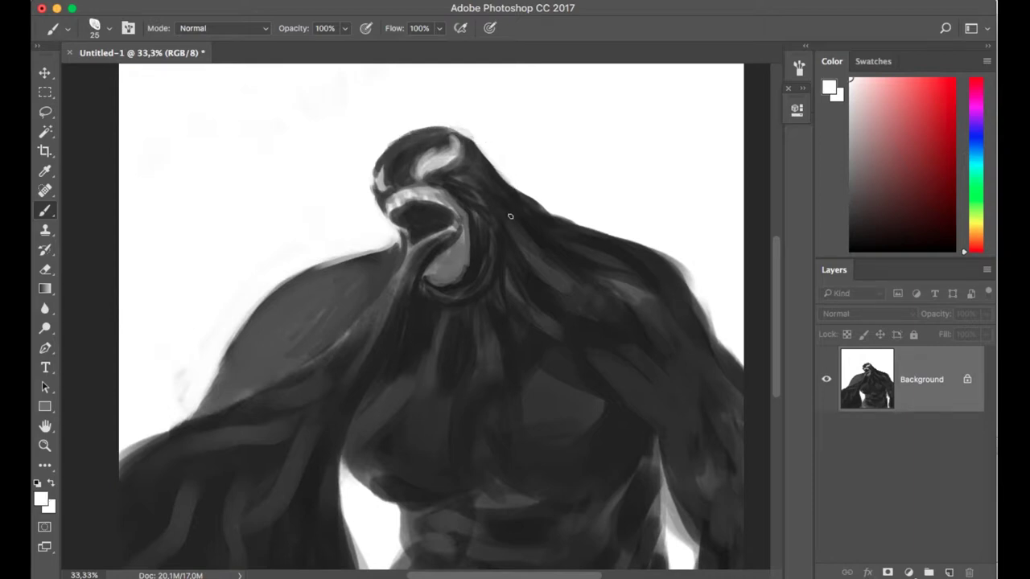
left_click(448, 246, "alt")
left_click_drag(453, 240, 441, 271)
left_click(387, 384, "alt")
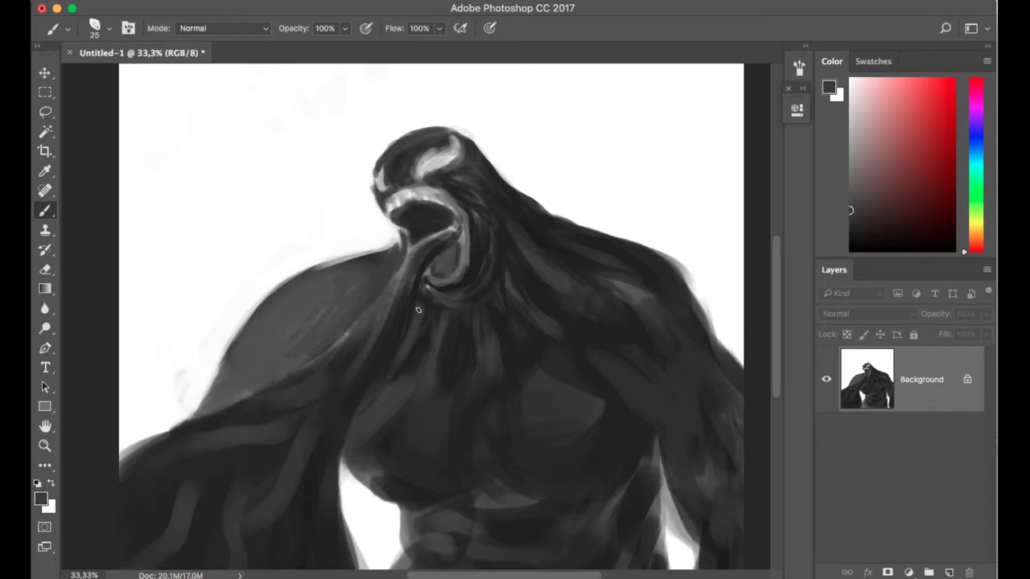
- Shade the corner between jaw and left-hand shoulder and paint grey highlights along the neck, right-hand shoulder and chest muscles
left_click(385, 251, "alt")
left_click_drag(402, 235, 382, 251)
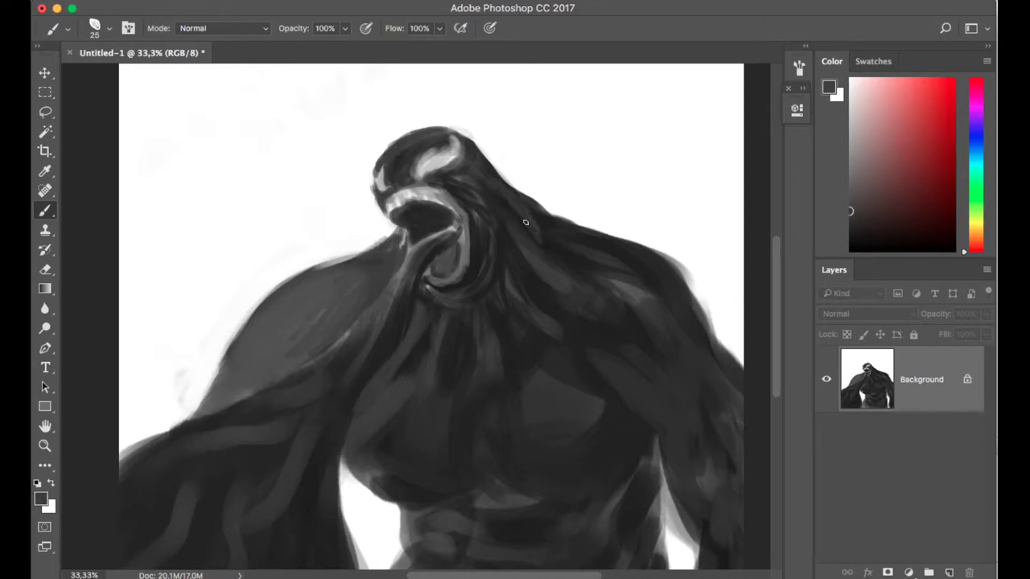
left_click_drag(513, 194, 533, 223)
left_click_drag(678, 297, 625, 389)
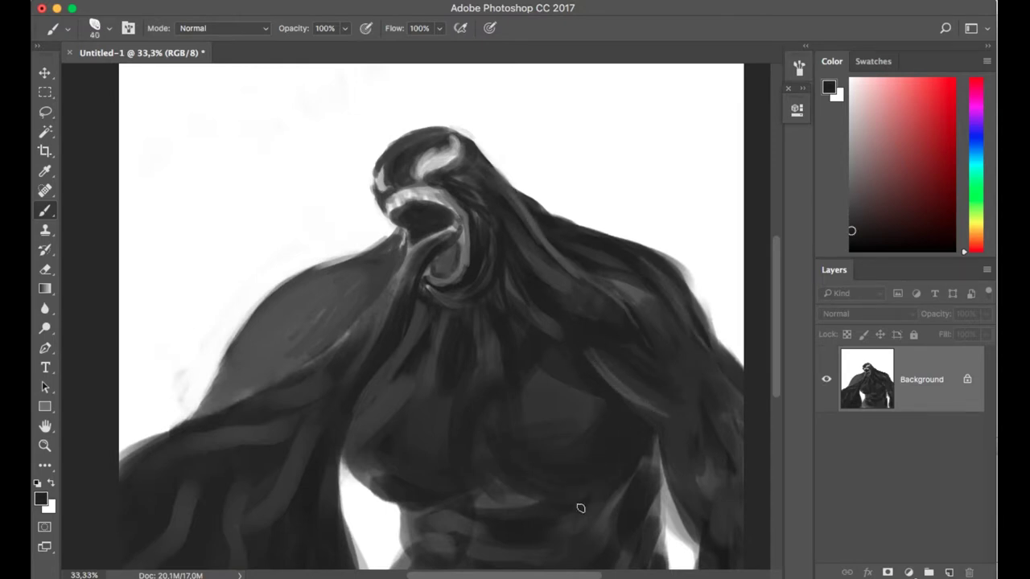
- Lighten the left-hand pectoral, its lower edge and the upper ribs with sampled mid greys using a 70 px brush
left_click_drag(581, 508, 472, 435)
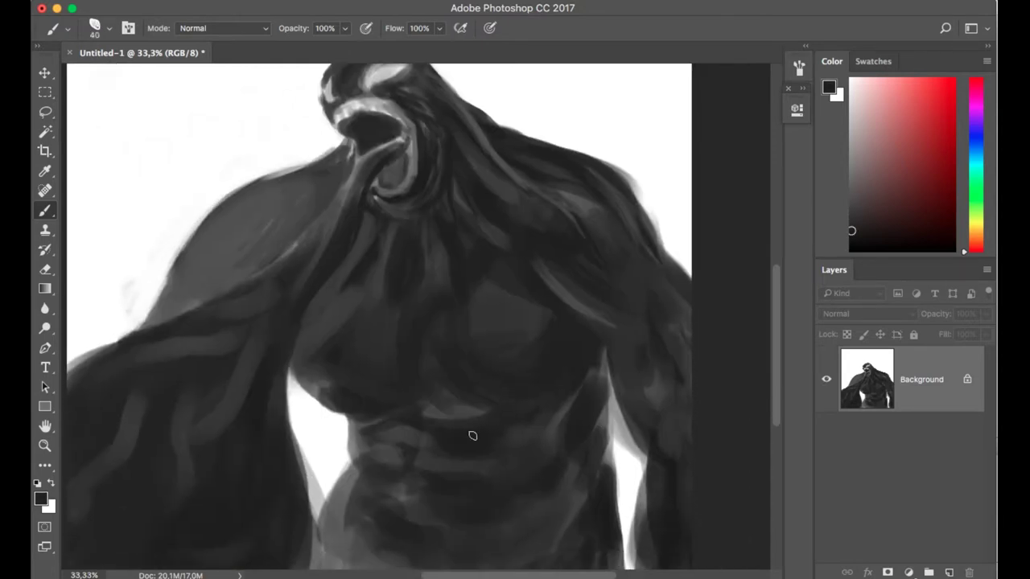
mouse_move(331, 381)
left_mouse_down()
mouse_move(322, 402)
mouse_move(350, 453)
mouse_move(396, 418)
left_mouse_up()
left_click(301, 395, "alt")
left_click(333, 421, "alt")
key("]")
key("]")
key("]")
mouse_move(346, 300)
left_mouse_down()
mouse_move(329, 306)
mouse_move(319, 375)
mouse_move(313, 361)
left_mouse_up()
left_click(313, 361, "alt")
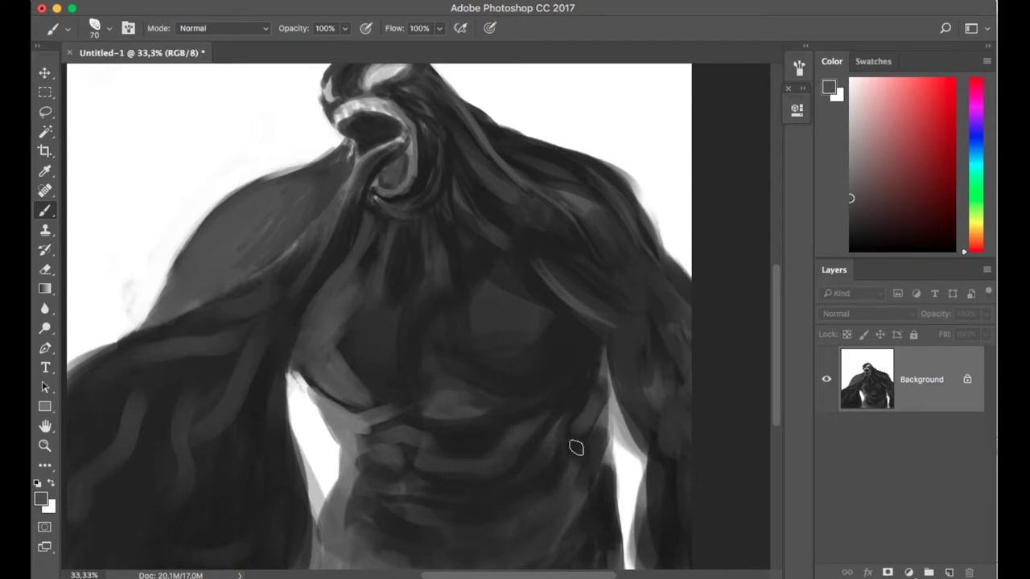
- Deepen the shadows between the abdominal and side muscles with a sampled dark grey
left_click(559, 495, "alt")
left_click_drag(559, 495, 516, 535)
scroll(451, 293, "up", 2)
scroll(441, 284, "right", 2)
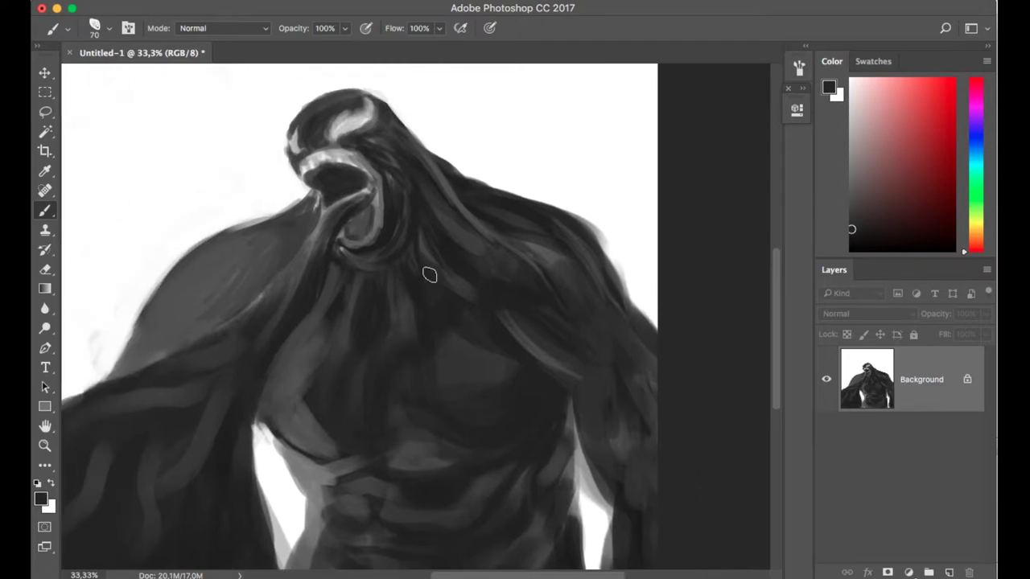
key("bracketright")
- Repaint the gums in mid grey and paint light pointed teeth along the upper and lower jaws with a 30 px brush
left_click(346, 165, "alt")
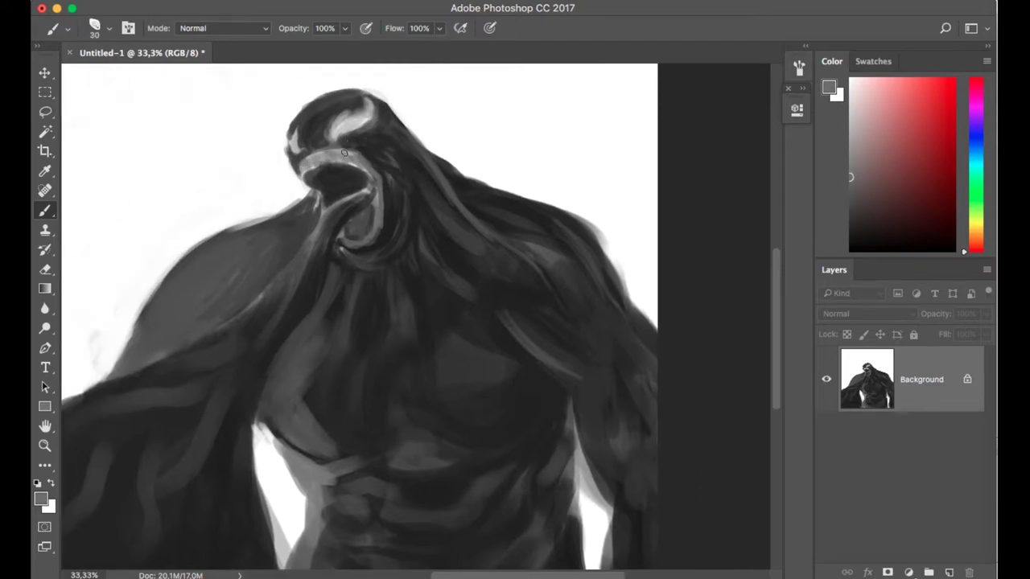
left_click(344, 152, "alt")
left_click_drag(306, 172, 330, 166)
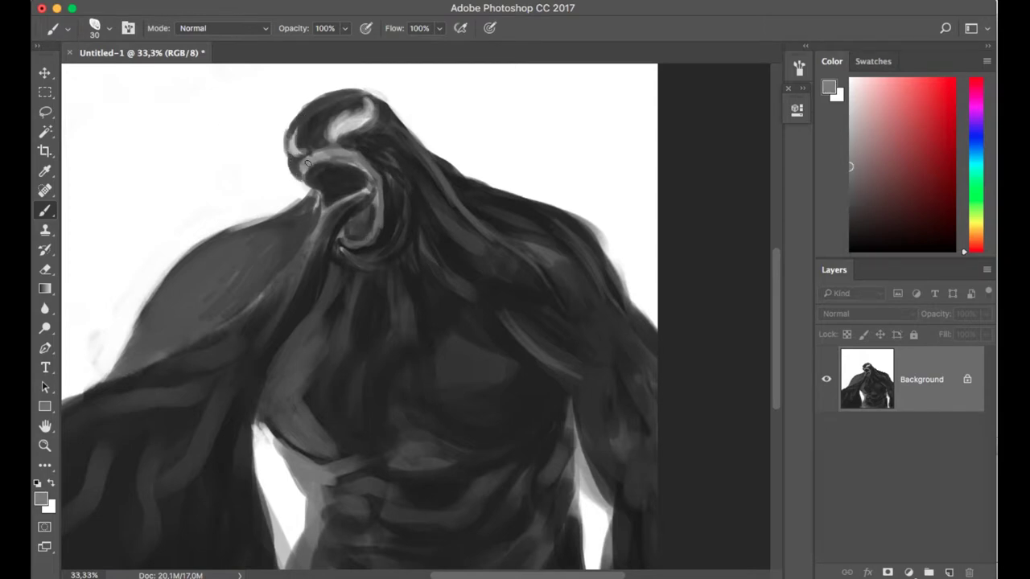
left_click(306, 164, "alt")
left_click_drag(298, 159, 302, 184)
left_click(351, 123, "alt")
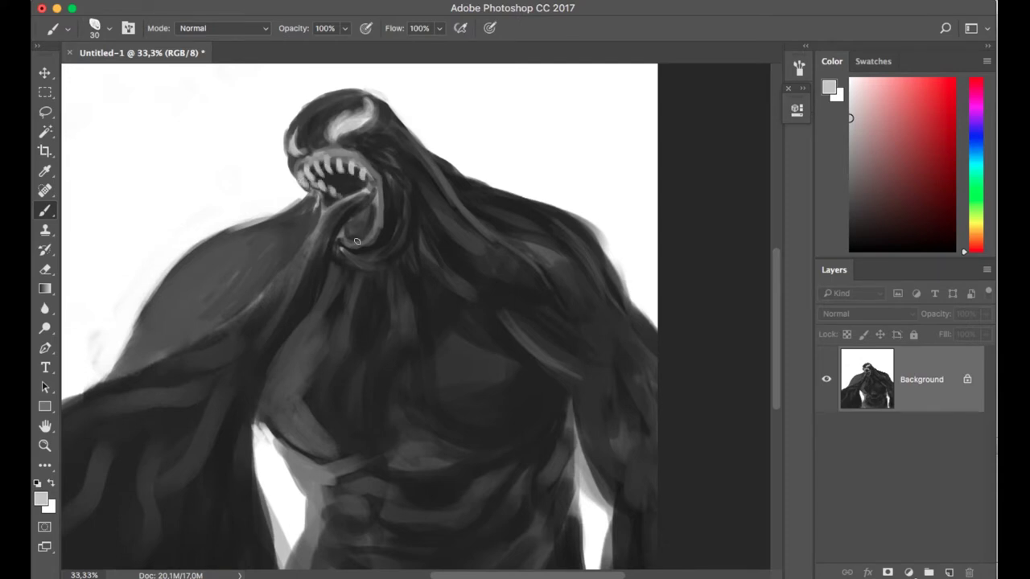
- Enlarge and reshape both eyes with sampled light greys, then redefine their dark edges and the snout contour
left_click(298, 142, "alt")
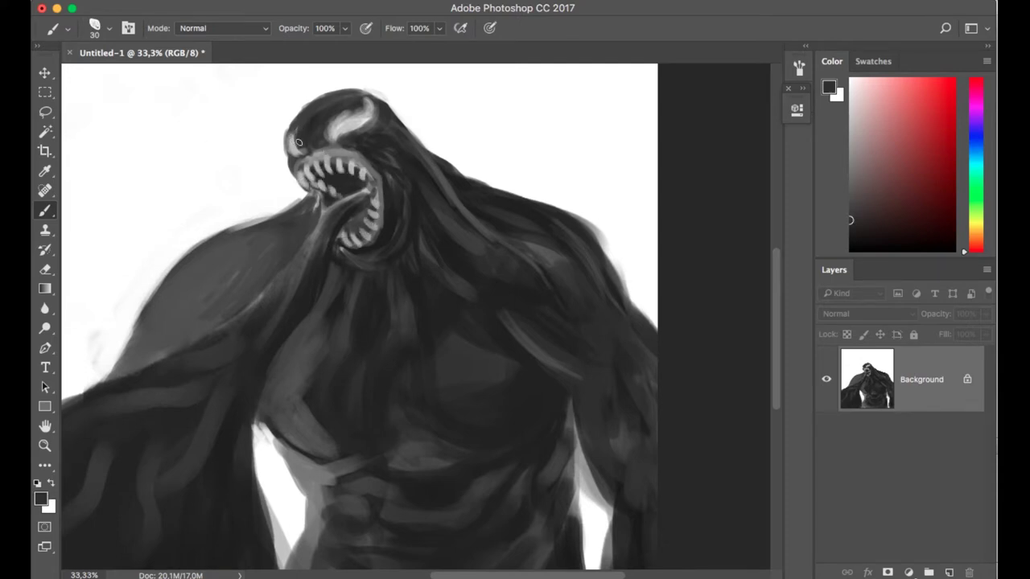
left_click_drag(353, 115, 363, 97)
left_click(326, 147, "alt")
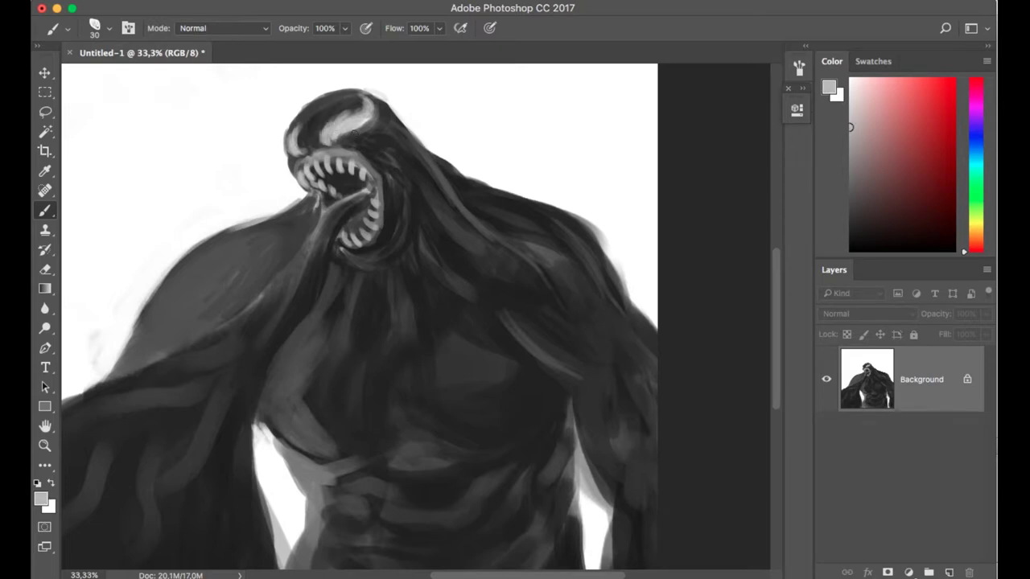
left_click(312, 139, "alt")
left_click_drag(295, 129, 299, 147)
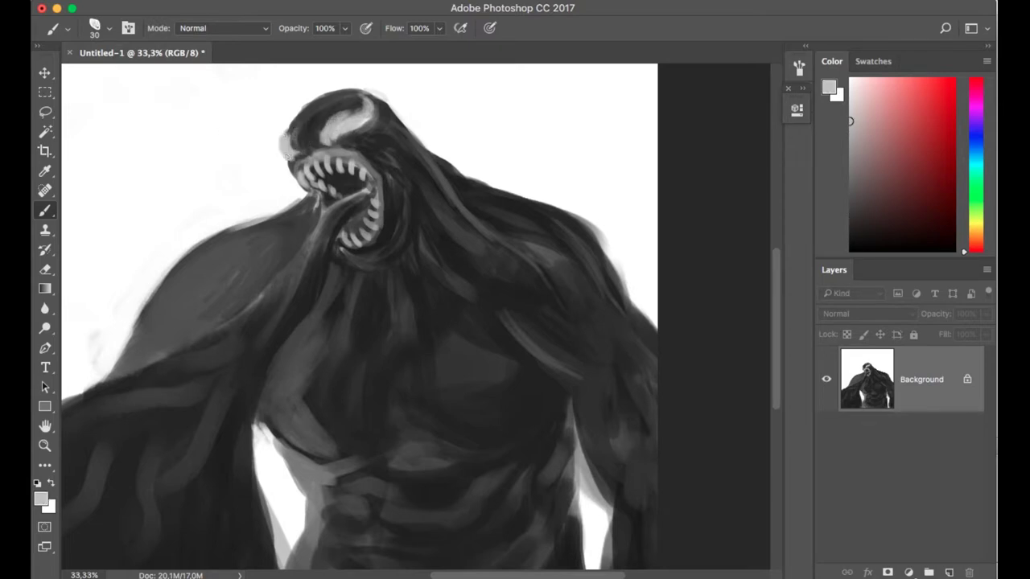
left_click(288, 125, "alt")
left_click(354, 113, "alt")
mouse_move(354, 112)
left_mouse_down()
mouse_move(328, 130)
mouse_move(345, 139)
mouse_move(337, 144)
mouse_move(372, 110)
mouse_move(359, 130)
mouse_move(298, 108)
left_mouse_up()
left_click(343, 139, "alt")
left_click(306, 118, "alt")
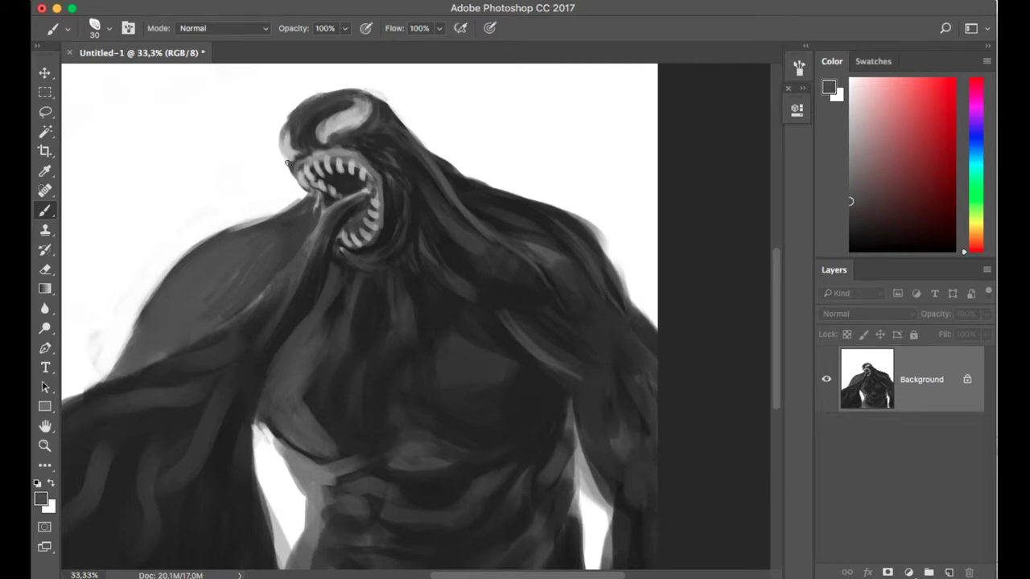
- Paint light sinewy strands behind the eye, across the cheek and on the back of the neck
left_click(456, 169, "alt")
mouse_move(456, 173)
left_mouse_down()
mouse_move(418, 172)
mouse_move(402, 150)
mouse_move(416, 173)
mouse_move(377, 132)
left_mouse_up()
left_click(416, 172, "alt")
left_click(430, 189, "alt")
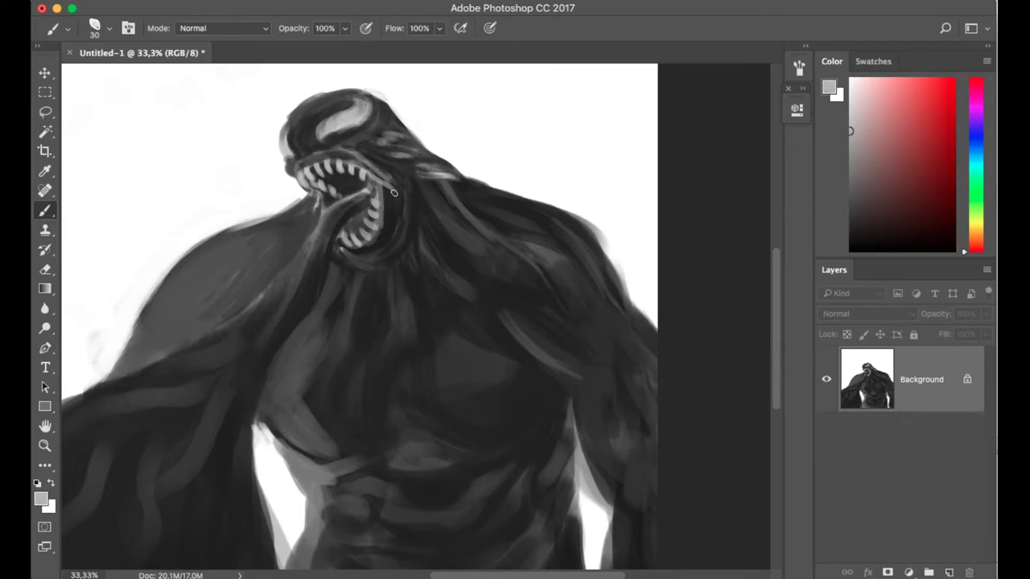
- Add skin folds around the lower jaw and throat, then darken the upper chest below them
left_click_drag(363, 250, 403, 205)
mouse_move(378, 266)
left_mouse_down()
mouse_move(380, 294)
mouse_move(415, 252)
mouse_move(389, 298)
mouse_move(424, 227)
mouse_move(390, 305)
mouse_move(361, 283)
mouse_move(392, 297)
mouse_move(346, 313)
left_mouse_up()
left_click(422, 227, "alt")
left_click(425, 297, "alt")
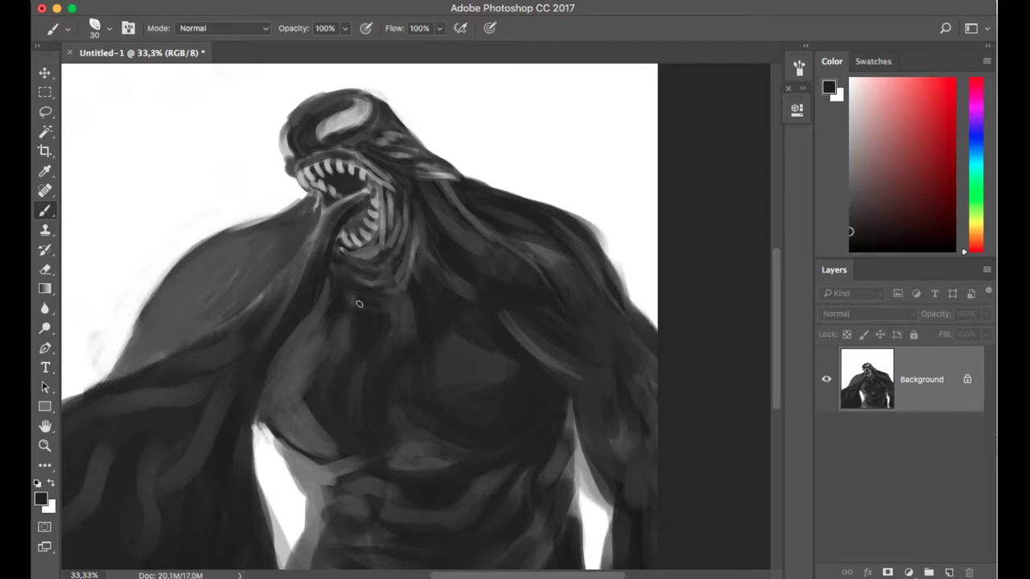
left_click_drag(412, 270, 418, 207)
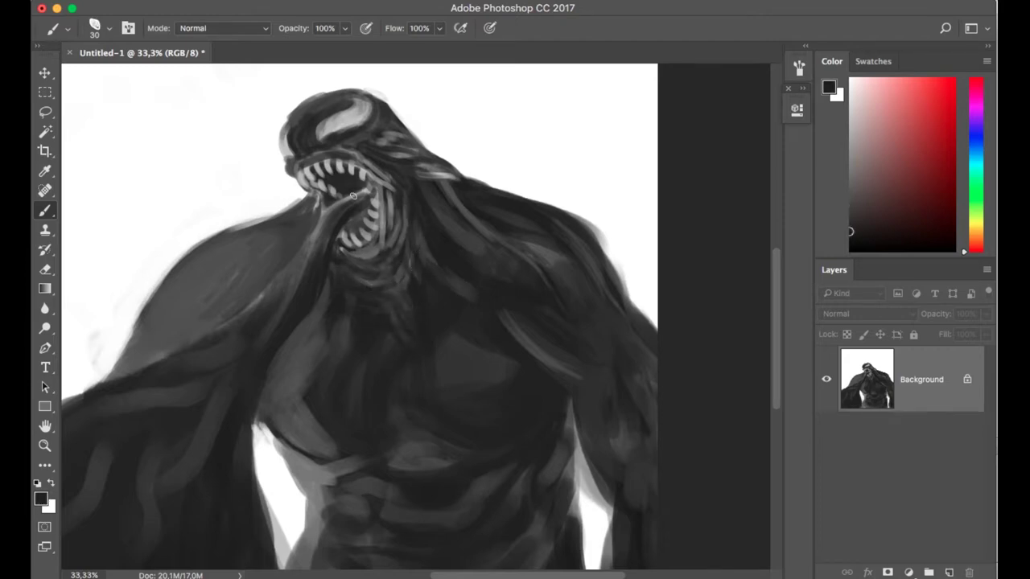
- Paint the folds of the palate inside the open mouth with sampled greys using a 9 px brush
scroll(352, 196, "up", 3)
left_click(278, 102, "alt")
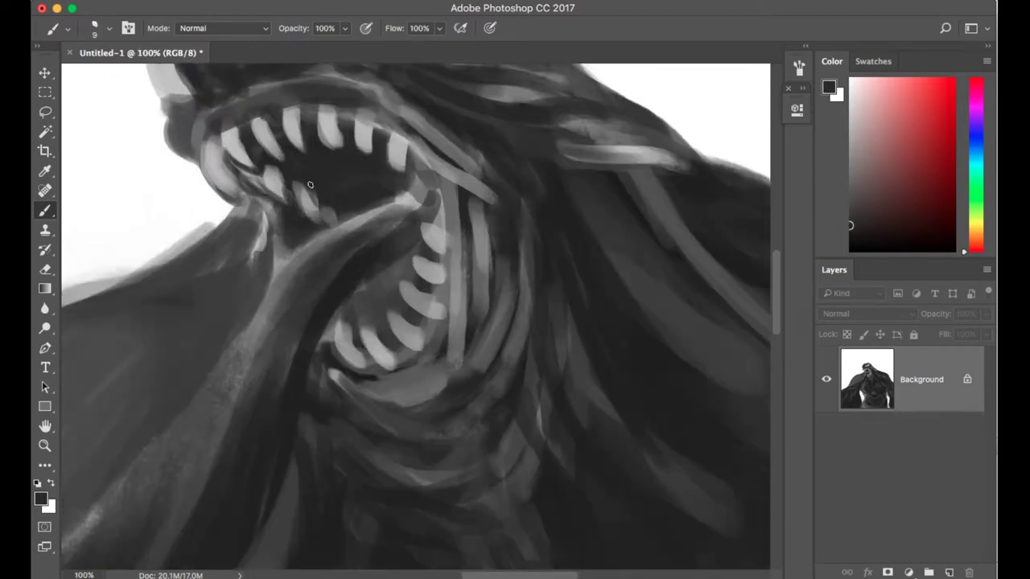
left_click(354, 179, "alt")
left_click_drag(372, 179, 299, 172)
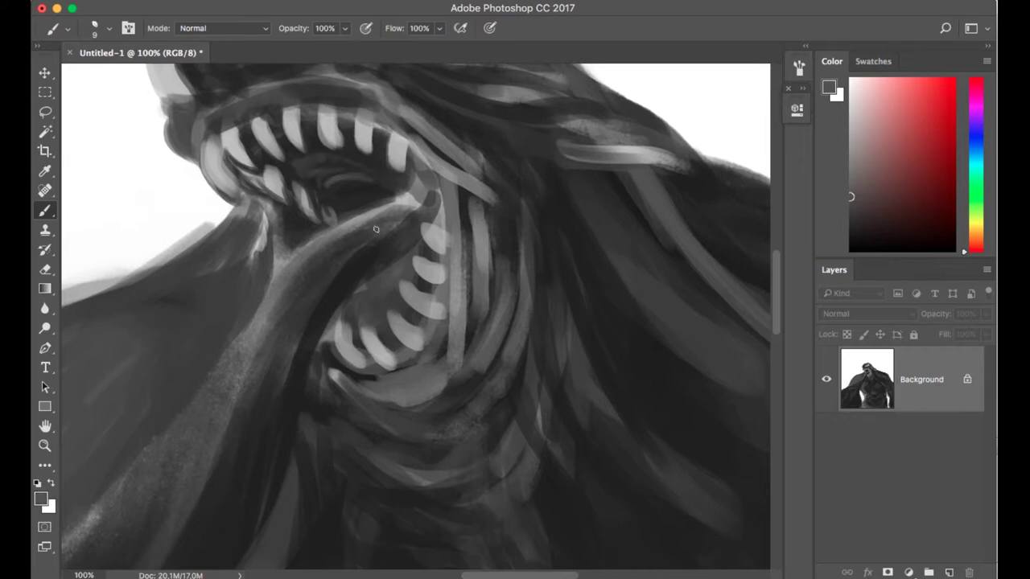
- Shade the tongue and darken the mouth corner and the gaps between the lower teeth with a 20 px brush
mouse_move(375, 230)
left_mouse_down()
mouse_move(410, 199)
mouse_move(412, 219)
mouse_move(335, 241)
left_mouse_up()
left_click(394, 201, "alt")
left_click(406, 205, "alt")
left_click_drag(407, 211, 338, 265)
mouse_move(403, 208)
left_mouse_down()
mouse_move(404, 237)
mouse_move(396, 311)
mouse_move(398, 267)
mouse_move(395, 286)
mouse_move(424, 288)
mouse_move(426, 217)
mouse_move(396, 319)
mouse_move(345, 308)
left_mouse_up()
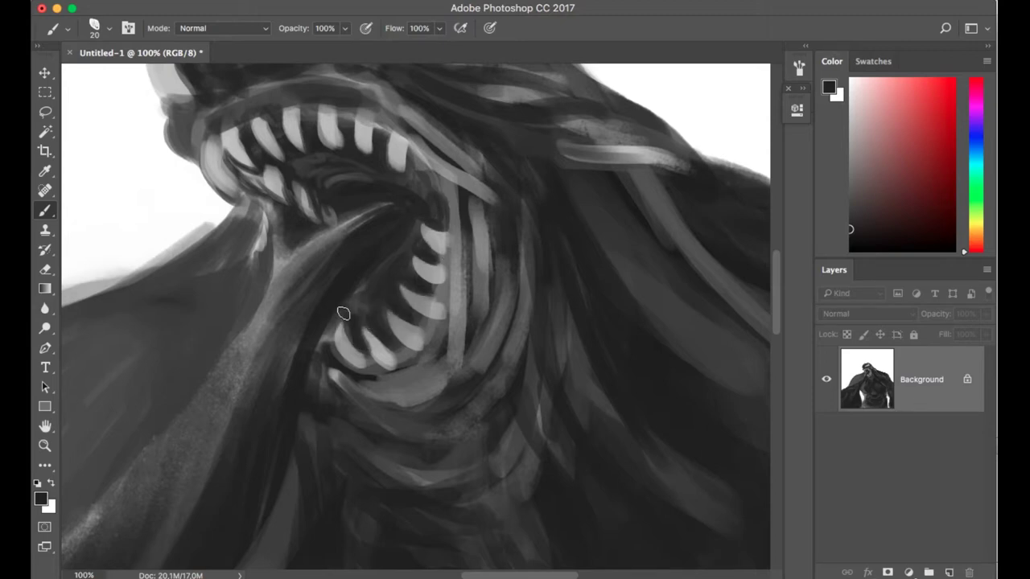
- Darken the front mouth interior and reshape the front teeth and jaw edge with sampled greys
mouse_move(225, 167)
left_mouse_down()
mouse_move(228, 192)
mouse_move(213, 162)
mouse_move(232, 157)
mouse_move(236, 191)
mouse_move(270, 174)
mouse_move(279, 189)
mouse_move(256, 214)
mouse_move(275, 217)
mouse_move(316, 186)
mouse_move(344, 198)
left_mouse_up()
left_click(230, 156, "alt")
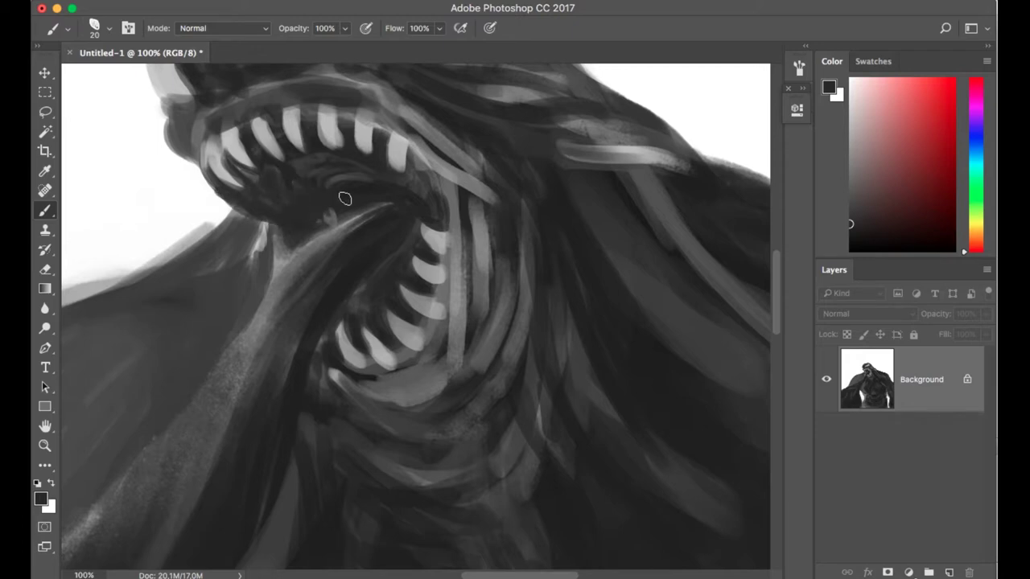
left_click(408, 153, "alt")
left_click_drag(242, 198, 294, 231)
left_click(261, 206, "alt")
mouse_move(254, 201)
left_mouse_down()
mouse_move(287, 226)
mouse_move(285, 202)
mouse_move(293, 239)
mouse_move(239, 239)
mouse_move(204, 219)
mouse_move(161, 271)
mouse_move(168, 243)
mouse_move(248, 239)
left_mouse_up()
left_click(400, 321, "alt")
left_click(161, 271, "alt")
- Darken the upper lip and snout, then refine the large eye's shape and the forehead shading with sampled tones
scroll(299, 338, "up", 6)
mouse_move(184, 309)
left_mouse_down()
mouse_move(232, 223)
mouse_move(218, 223)
left_mouse_up()
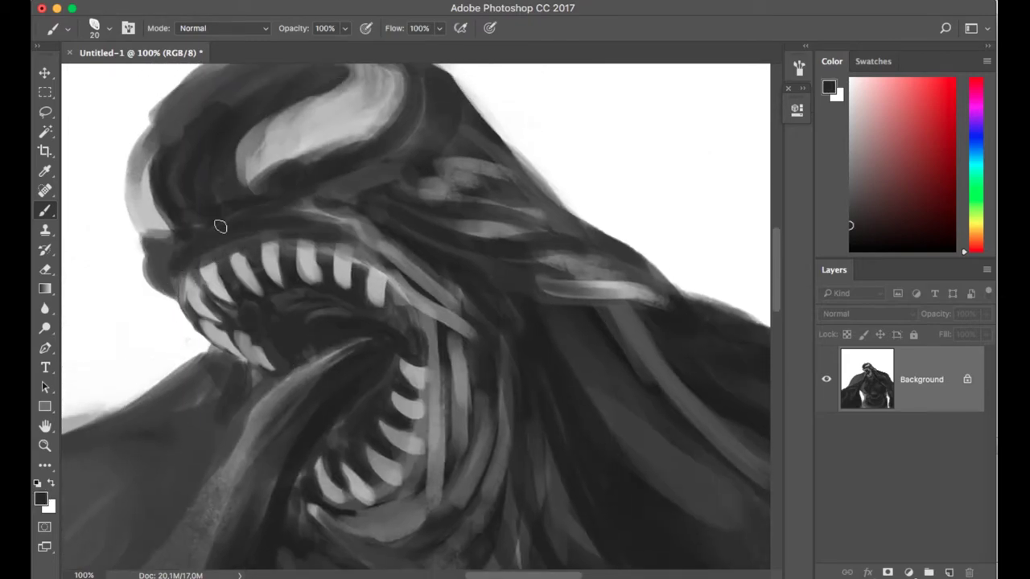
scroll(241, 213, "up", 3)
left_click(346, 117, "alt")
left_click_drag(338, 108, 368, 133)
left_click(166, 160, "alt")
mouse_move(209, 116)
left_mouse_down()
mouse_move(296, 87)
mouse_move(431, 88)
left_mouse_up()
- Extend the cheek strands from the mouth corner and deepen the shadows between the neck muscles with a 35 px brush
key("ctrl+minus")
key("ctrl+minus")
scroll(469, 255, "down", 5)
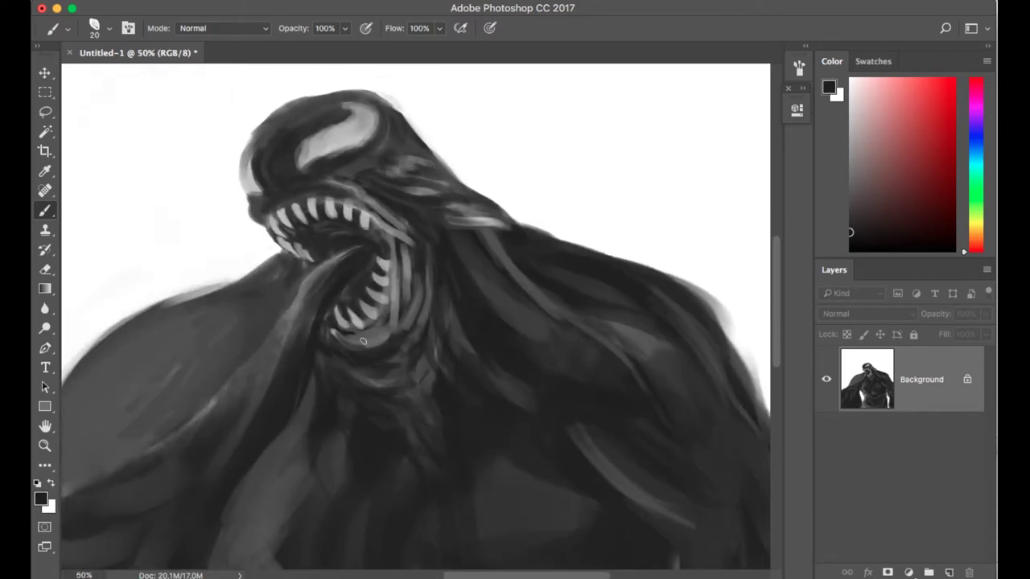
left_click_drag(399, 230, 448, 219)
key("bracketright")
key("bracketright")
key("bracketright")
left_click(526, 281, "alt")
left_click_drag(486, 300, 452, 266)
mouse_move(519, 261)
left_mouse_down()
mouse_move(620, 260)
mouse_move(555, 256)
left_mouse_up()
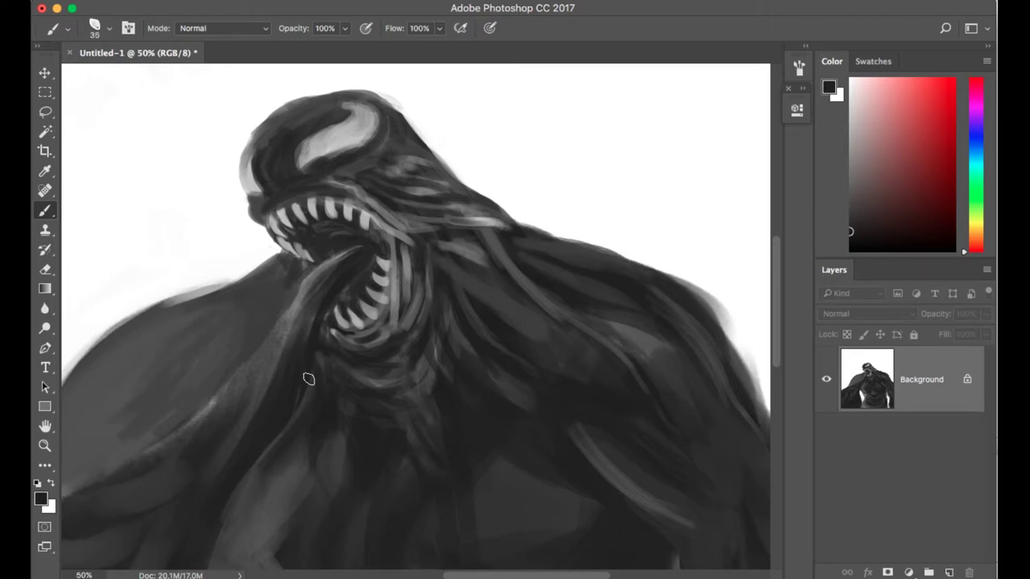
- Darken the right-hand arm and the left-hand shoulder with broad dark strokes, enlarging the brush to 100 px
key("super+minus")
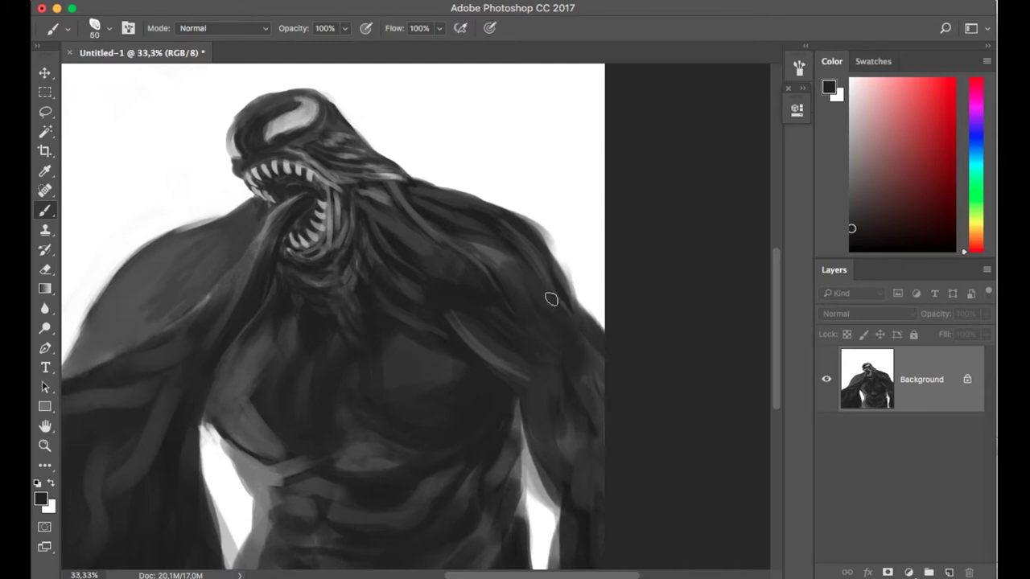
key("bracketright")
key("bracketright")
mouse_move(551, 300)
left_mouse_down()
mouse_move(571, 485)
mouse_move(547, 499)
mouse_move(499, 366)
left_mouse_up()
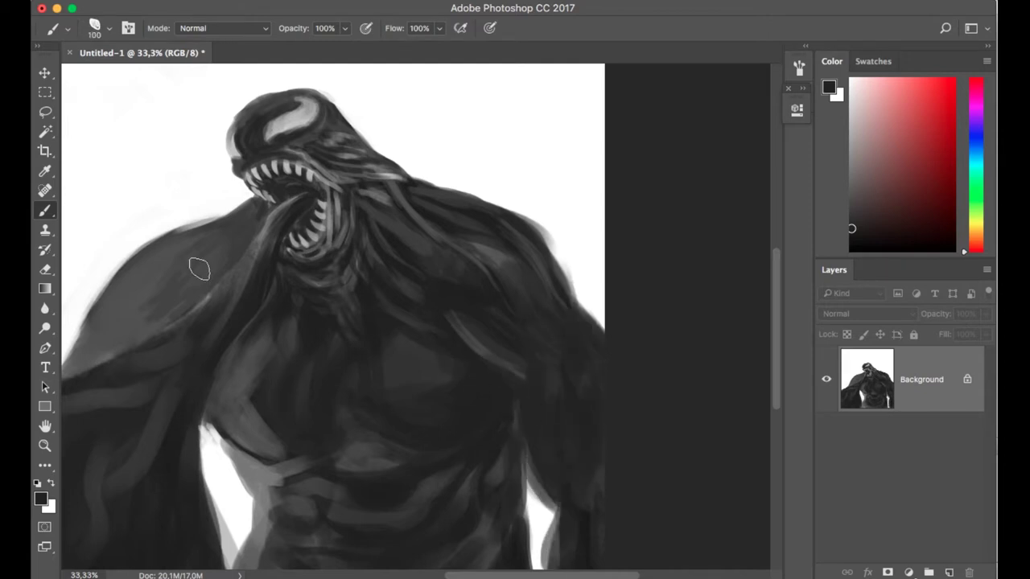
mouse_move(200, 270)
left_mouse_down()
mouse_move(239, 237)
mouse_move(162, 299)
mouse_move(223, 333)
left_mouse_up()
scroll(225, 346, "left", 3)
scroll(225, 346, "down", 2)
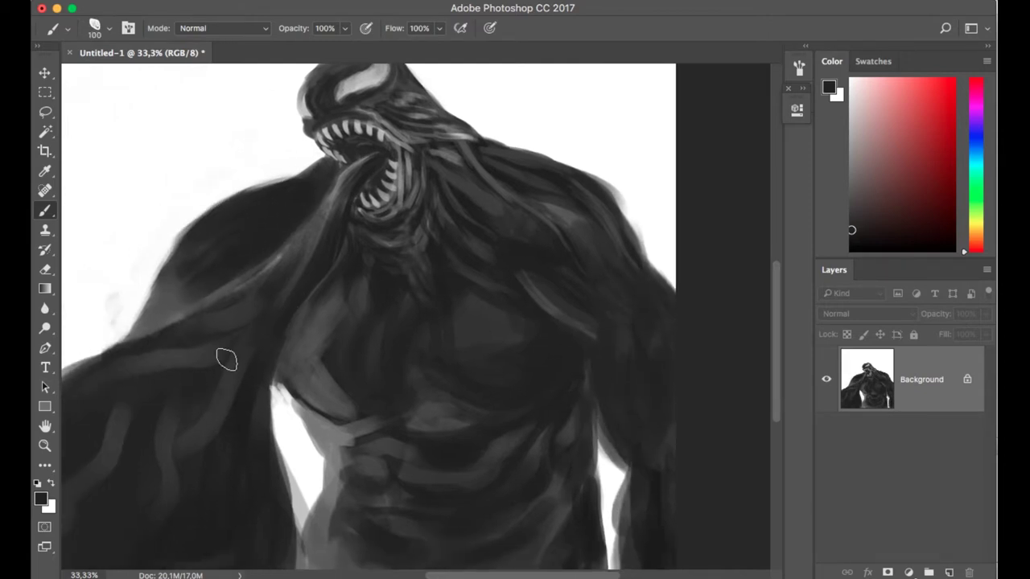
- Block in broad grey tendrils over the left-hand upper arm with the 100 px brush
left_click(248, 494, "alt")
mouse_move(249, 494)
left_mouse_down()
mouse_move(236, 458)
mouse_move(263, 346)
mouse_move(191, 378)
left_mouse_up()
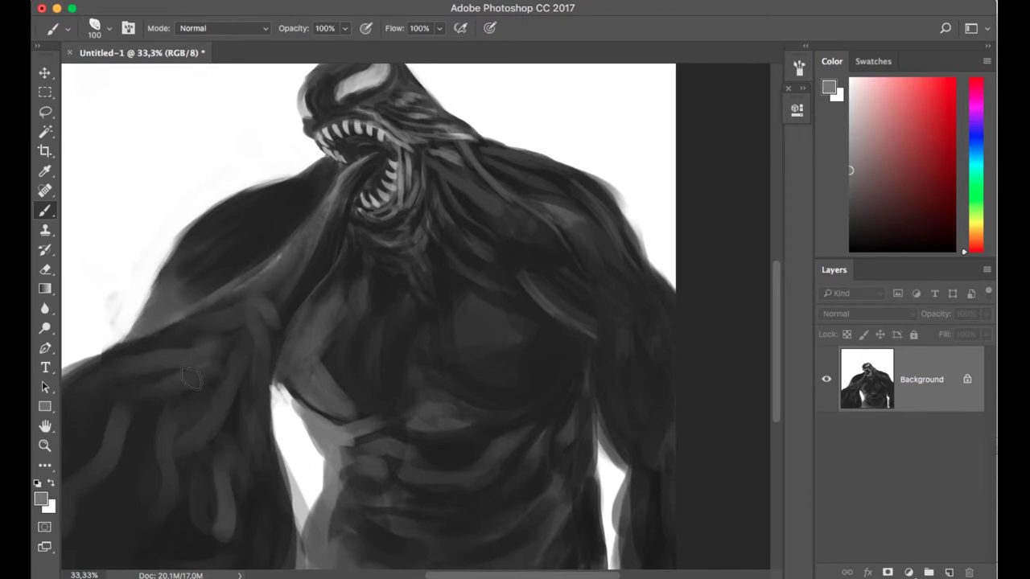
scroll(236, 413, "left", 3)
scroll(237, 413, "down", 2)
- Paint thin light strands from the jaw over the shoulder and down the left-hand arm, using a smaller brush
key("bracketleft")
key("bracketleft")
key("bracketleft")
key("bracketleft")
key("bracketleft")
key("bracketleft")
left_click(357, 391, "alt")
mouse_move(245, 515)
left_mouse_down()
mouse_move(295, 458)
mouse_move(252, 267)
mouse_move(341, 207)
mouse_move(253, 294)
mouse_move(212, 355)
mouse_move(371, 200)
left_mouse_up()
key("bracketleft")
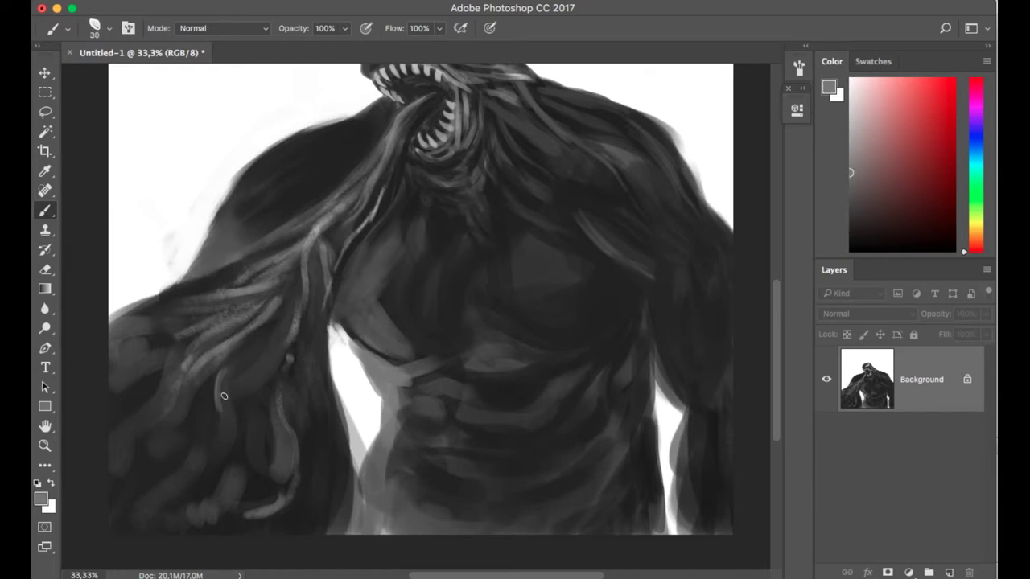
- Fill the lower part of the left-hand arm with more overlapping grey tendrils, enlarging the brush to 50 px
mouse_move(224, 396)
left_mouse_down()
mouse_move(342, 230)
mouse_move(304, 346)
mouse_move(129, 354)
mouse_move(111, 441)
mouse_move(172, 427)
mouse_move(129, 519)
mouse_move(169, 493)
left_mouse_up()
left_click(349, 502, "alt")
key("bracketright")
key("bracketright")
mouse_move(349, 501)
left_mouse_down()
mouse_move(347, 525)
mouse_move(313, 517)
mouse_move(280, 531)
mouse_move(177, 419)
left_mouse_up()
- Soften the left-hand pectoral's shading and model the abdominal muscles with sampled dark greys
left_click(344, 525, "alt")
left_click_drag(385, 316, 406, 354)
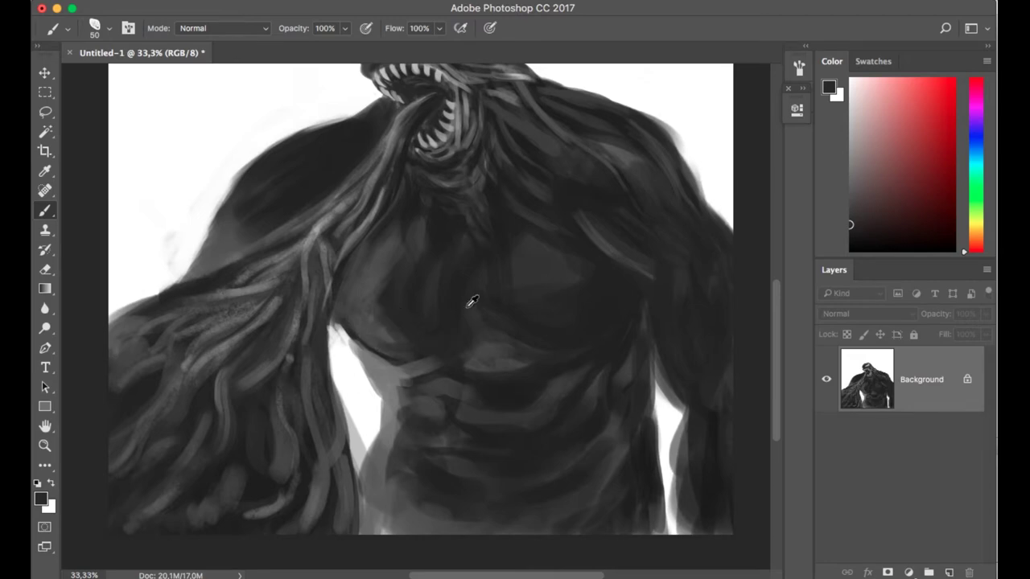
left_click_drag(490, 448, 591, 415)
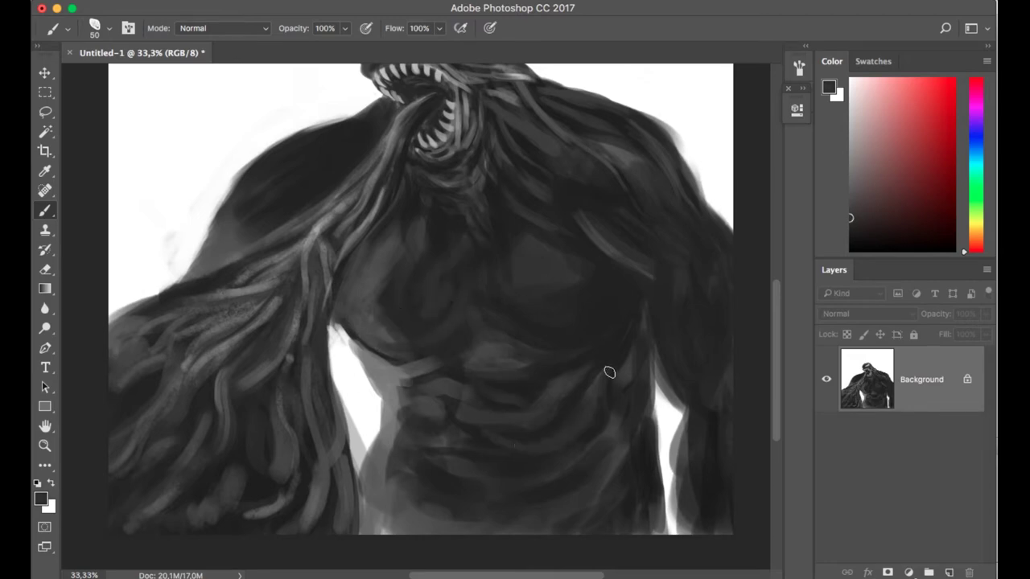
- Paint light grey tendrils from the back of the neck across the right-hand shoulder
key("super+minus")
left_click_drag(471, 295, 494, 305)
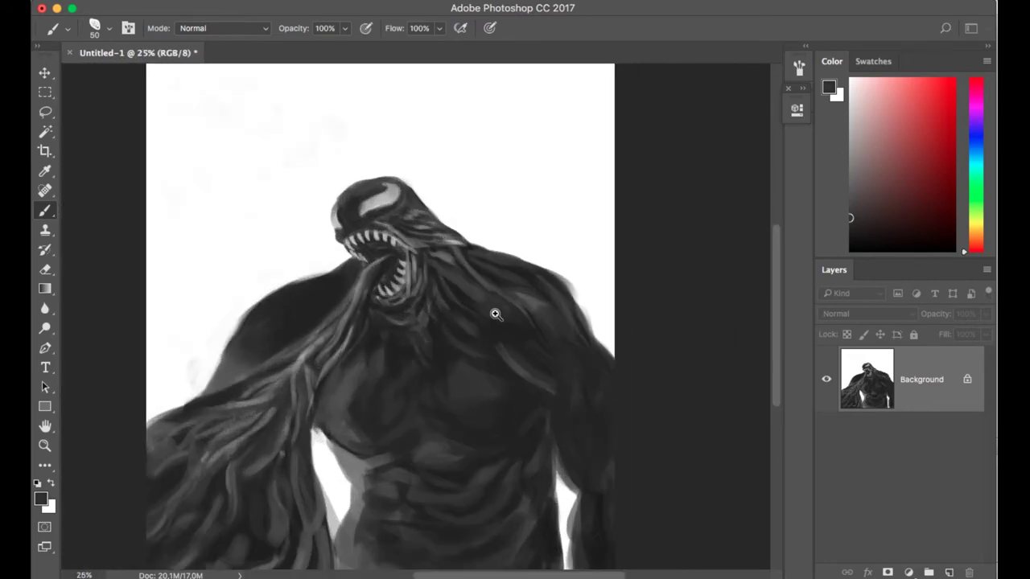
scroll(471, 236, "up", 1)
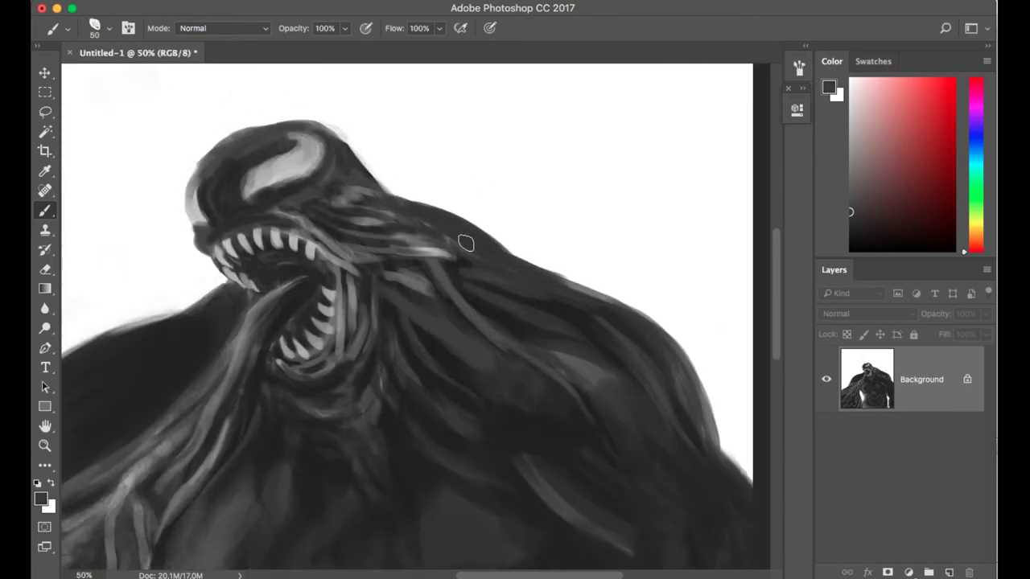
left_click(712, 391, "alt")
mouse_move(416, 214)
left_mouse_down()
mouse_move(471, 248)
mouse_move(360, 162)
mouse_move(440, 225)
mouse_move(535, 274)
mouse_move(508, 297)
mouse_move(591, 348)
left_mouse_up()
scroll(507, 297, "down", 1)
key("bracketleft")
key("bracketleft")
key("bracketleft")
left_click_drag(527, 322, 612, 356)
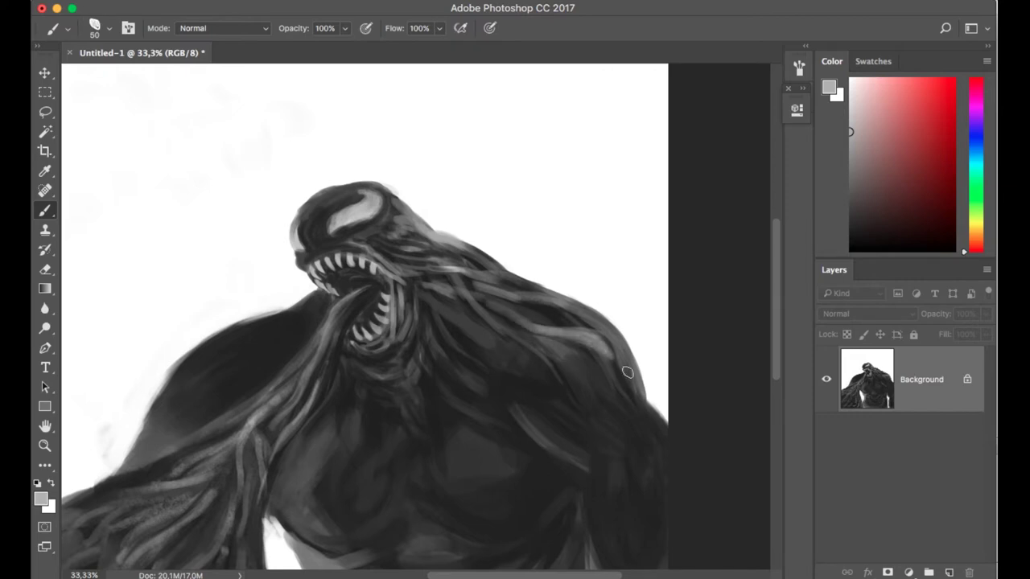
- Refine the right-hand shoulder tendrils and the chest and abdominal folds with sampled dark greys and a 20 px brush
left_click(560, 335, "alt")
left_click(465, 280, "alt")
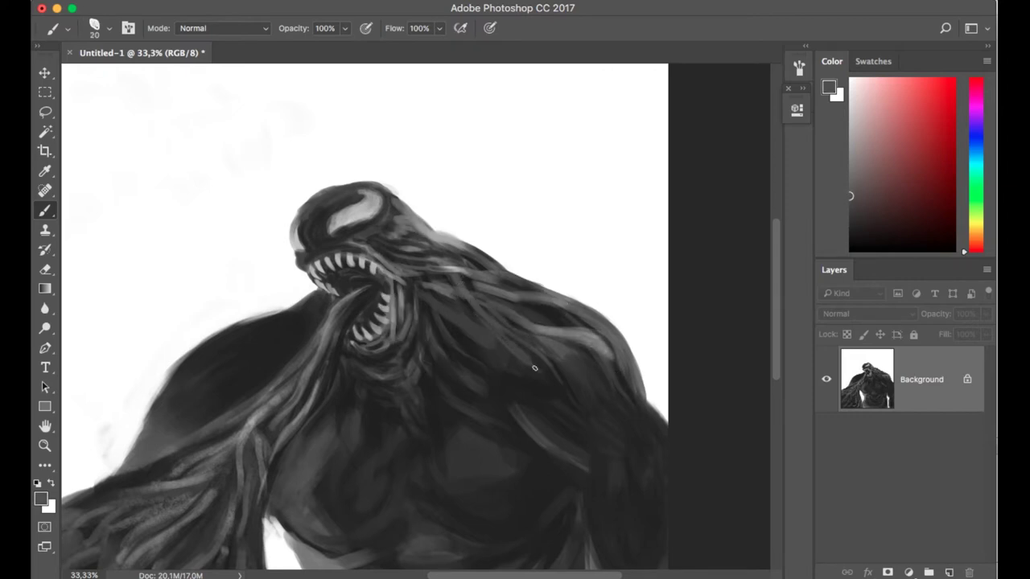
left_click(578, 371, "alt")
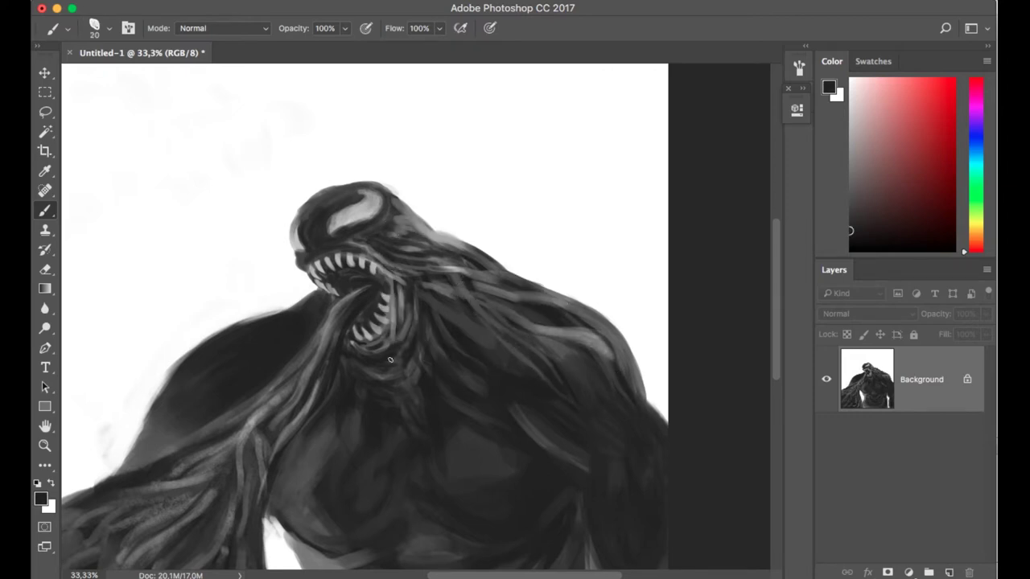
scroll(615, 420, "down", 3)
scroll(563, 378, "right", 3)
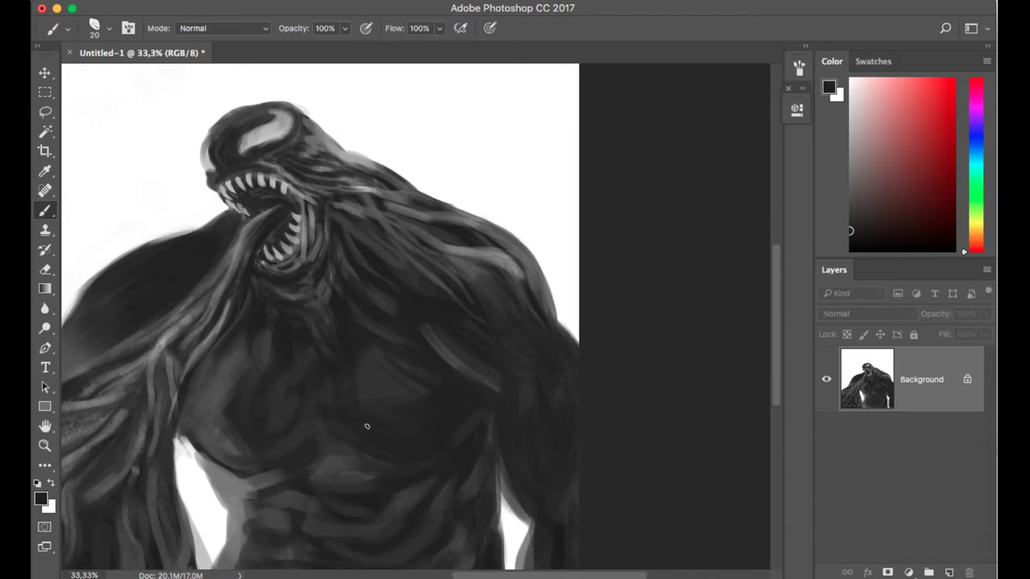
scroll(361, 441, "down", 2)
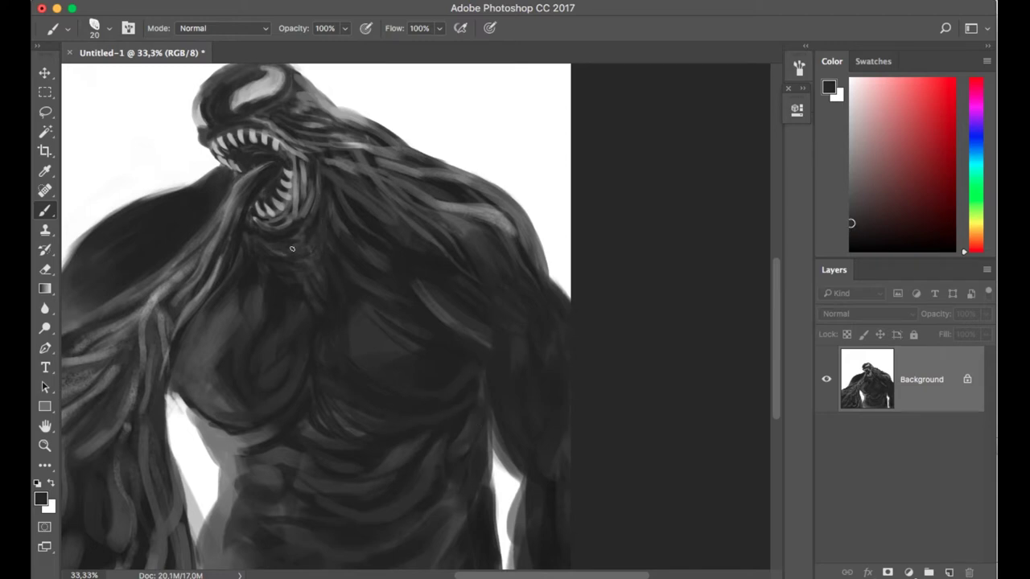
- Darken the right-hand forearm and its edge beside the waist with a sampled dark grey and a 35 px brush
scroll(417, 288, "right", 3)
scroll(417, 288, "down", 2)
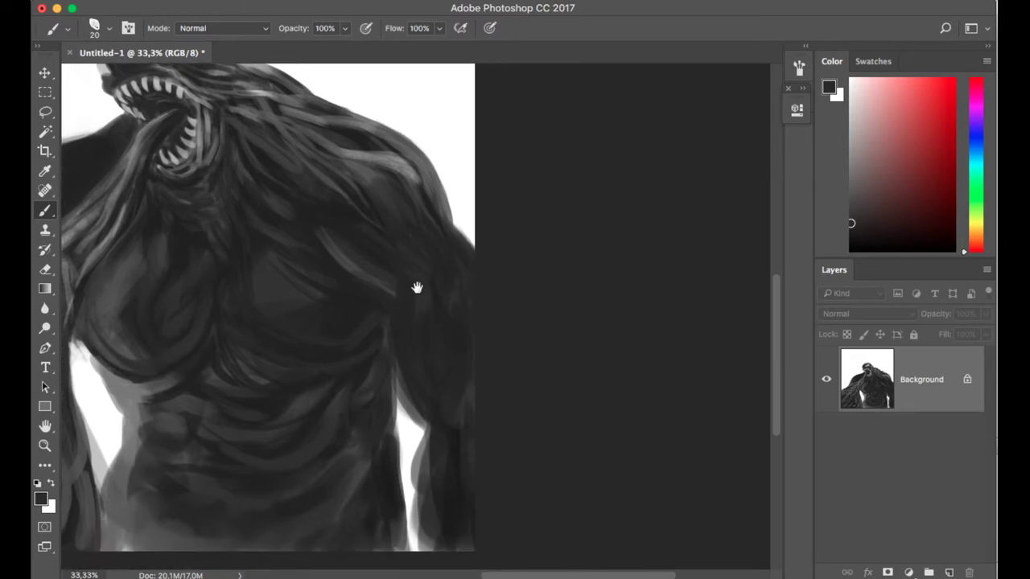
left_click(426, 352, "alt")
key("bracketright")
key("bracketright")
key("bracketright")
left_click_drag(422, 418, 420, 551)
mouse_move(411, 435)
left_mouse_down()
mouse_move(391, 506)
mouse_move(395, 552)
left_mouse_up()
scroll(445, 346, "down", 2)
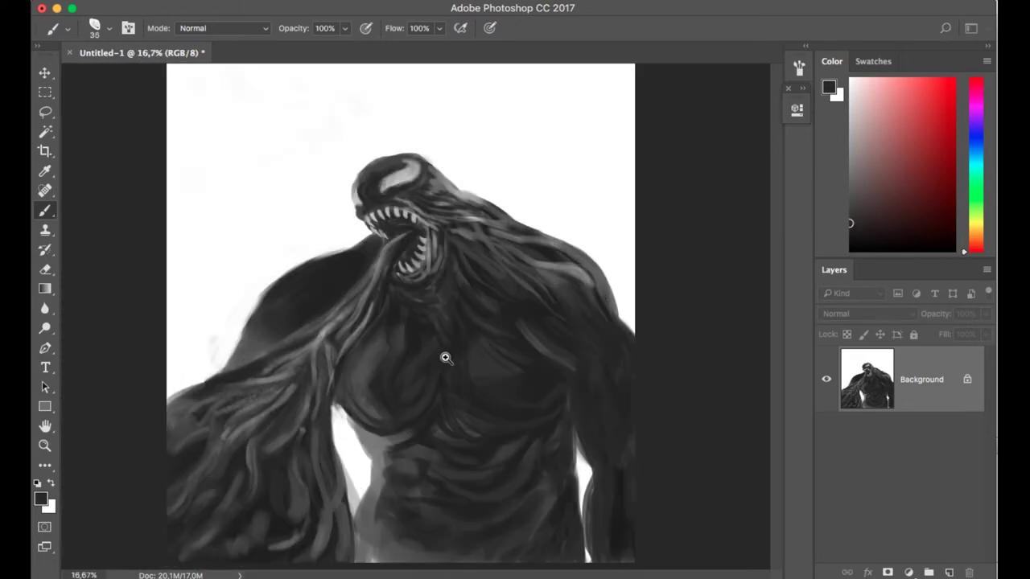
- Clean up the outline between the head and the left-hand shoulder with a dark grey 15 px brush
scroll(365, 164, "up", 3)
key("bracketleft")
key("bracketleft")
key("bracketleft")
key("bracketleft")
mouse_move(365, 163)
left_mouse_down()
mouse_move(276, 242)
mouse_move(408, 202)
mouse_move(350, 151)
mouse_move(289, 217)
left_mouse_up()
scroll(294, 231, "down", 3)
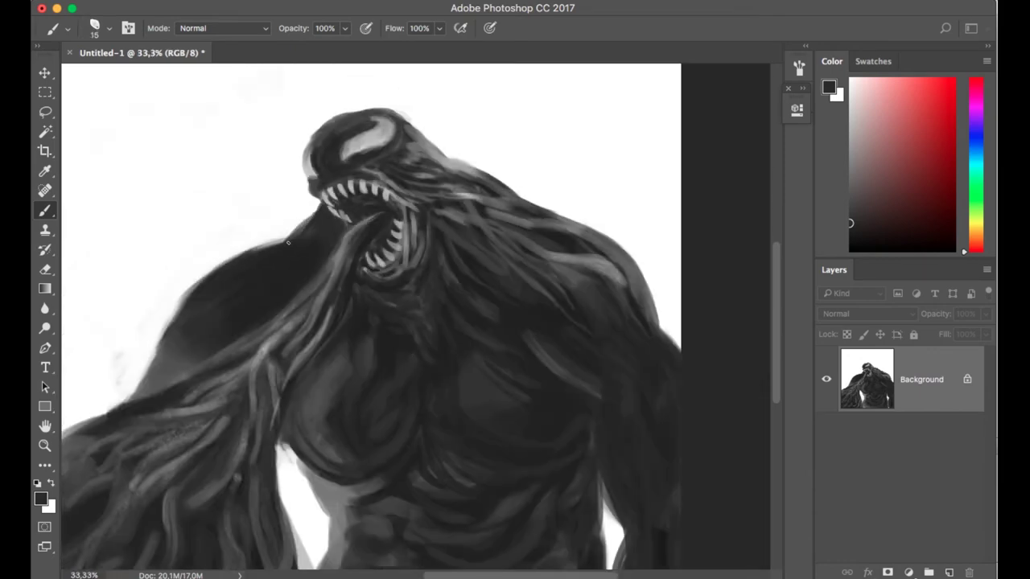
scroll(297, 232, "down", 2)
- Set up the Gradient tool with a linear dark-grey-to-transparent gradient
key("g")
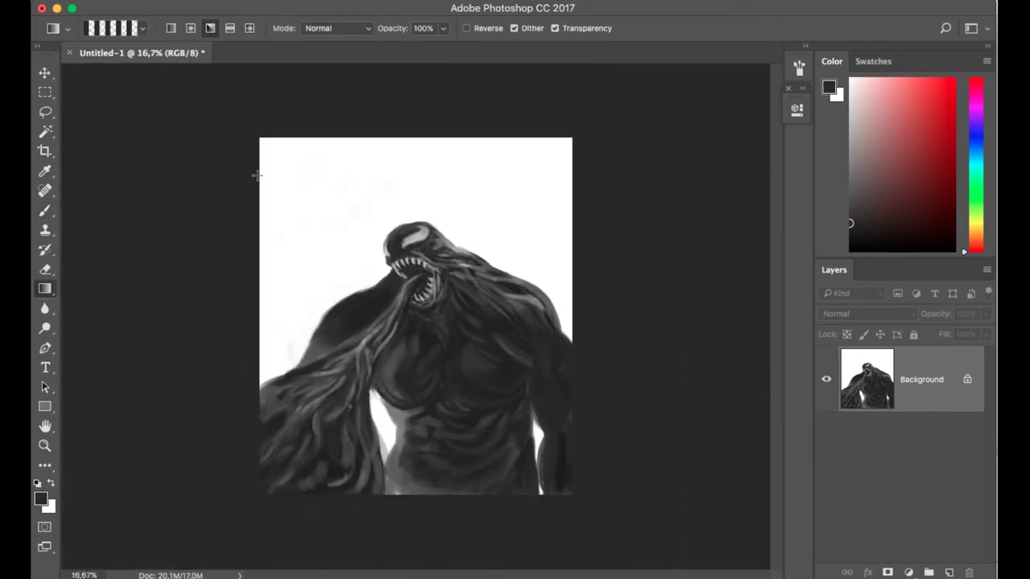
key("Return")
key("Return")
- Try dark upward gradients directly over the painting on the Background layer
left_click_drag(429, 494, 414, 64)
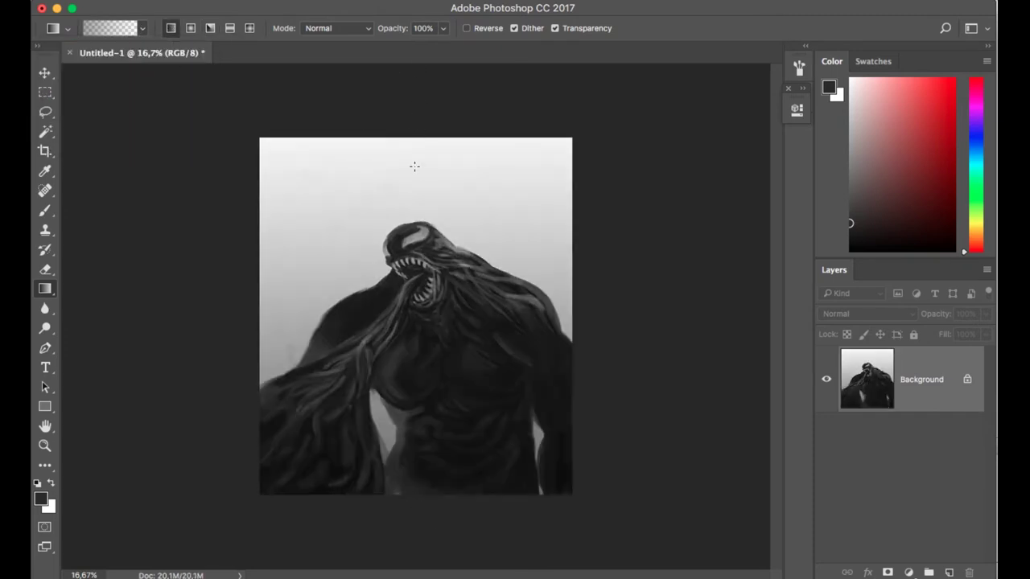
left_click_drag(404, 539, 443, 457)
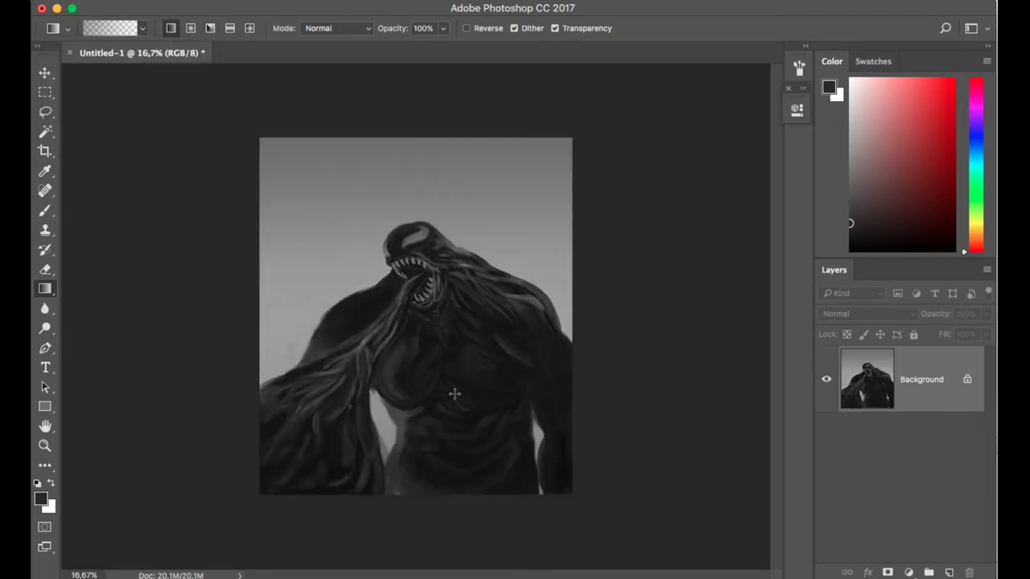
key("super+alt+z")
key("super+alt+z")
- Add a new layer and cover the painting on it with a dark-to-transparent linear gradient from below the figure
key("super+shift+alt+n")
left_click_drag(407, 536, 441, 459)
scroll(388, 346, "up", 1)
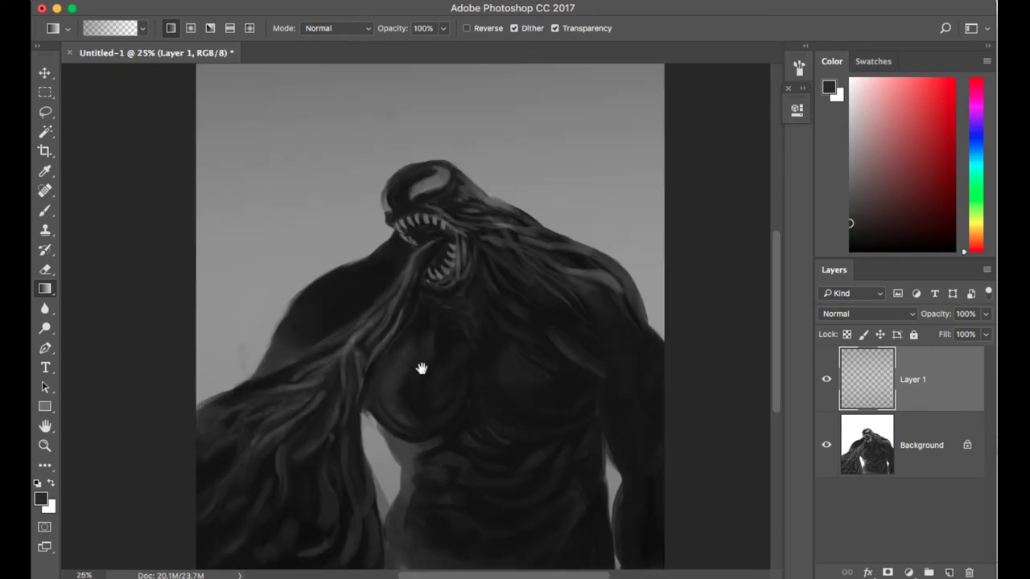
left_click_drag(422, 369, 402, 326)
- Erase the gradient layer over the creature's head and chest with a 500 px eraser
key("e")
key("]")
mouse_move(437, 266)
left_mouse_down()
mouse_move(560, 253)
mouse_move(608, 334)
mouse_move(444, 291)
mouse_move(412, 360)
mouse_move(231, 446)
mouse_move(302, 499)
mouse_move(461, 321)
mouse_move(423, 228)
mouse_move(550, 367)
mouse_move(550, 471)
mouse_move(406, 492)
mouse_move(407, 503)
mouse_move(437, 453)
mouse_move(487, 461)
left_mouse_up()
key("]")
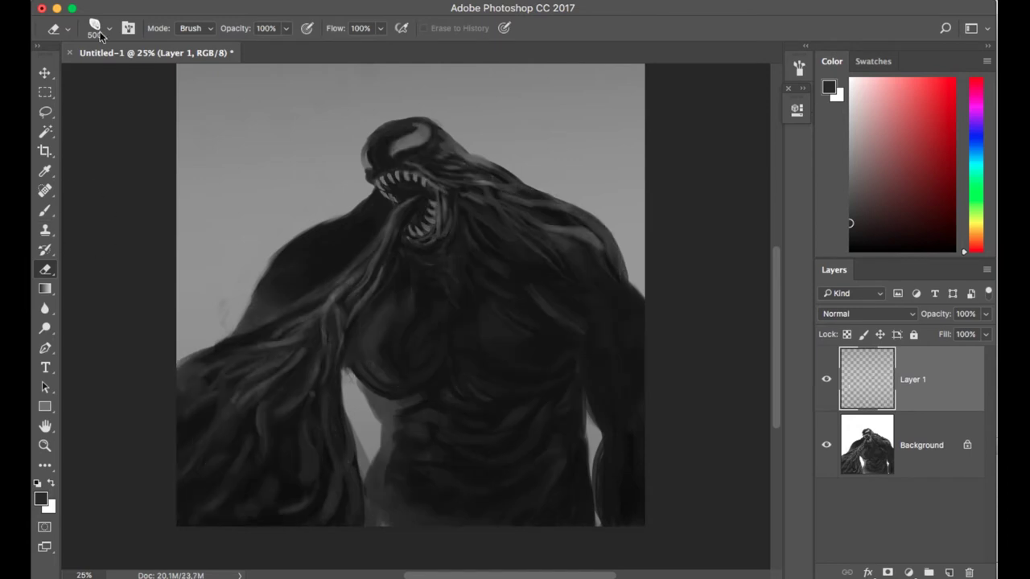
- Switch to a different eraser tip, enlarge it to 600 px and set its opacity to 65%
left_click(103, 30)
double_click(88, 229)
key("]")
key("]")
key("]")
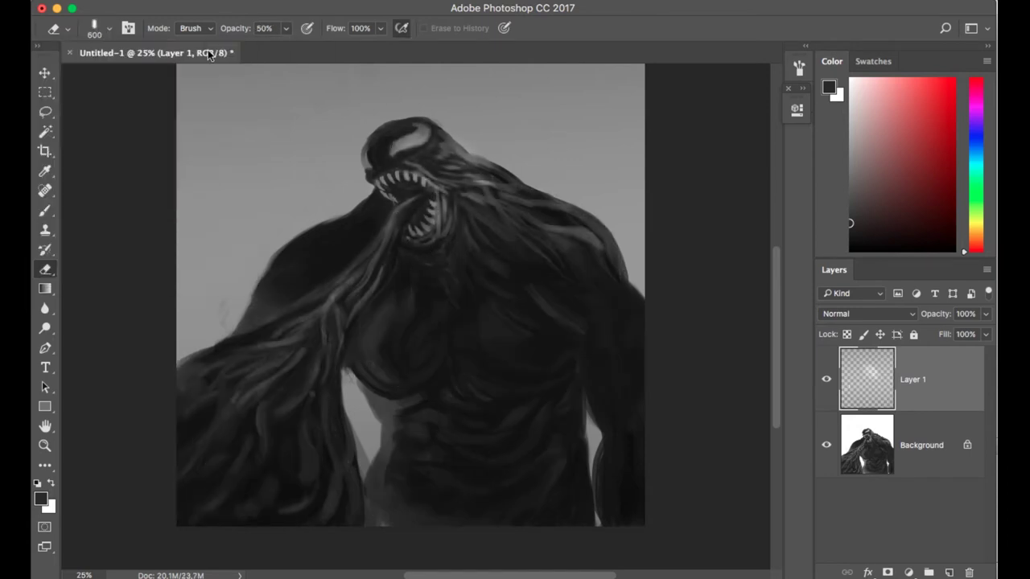
key("6")
key("5")
- Erase the gradient over the right-hand shoulder, chest and left-hand arm, and finish by reducing the eraser to 250 px
left_click_drag(507, 193, 598, 298)
left_click_drag(242, 459, 322, 346)
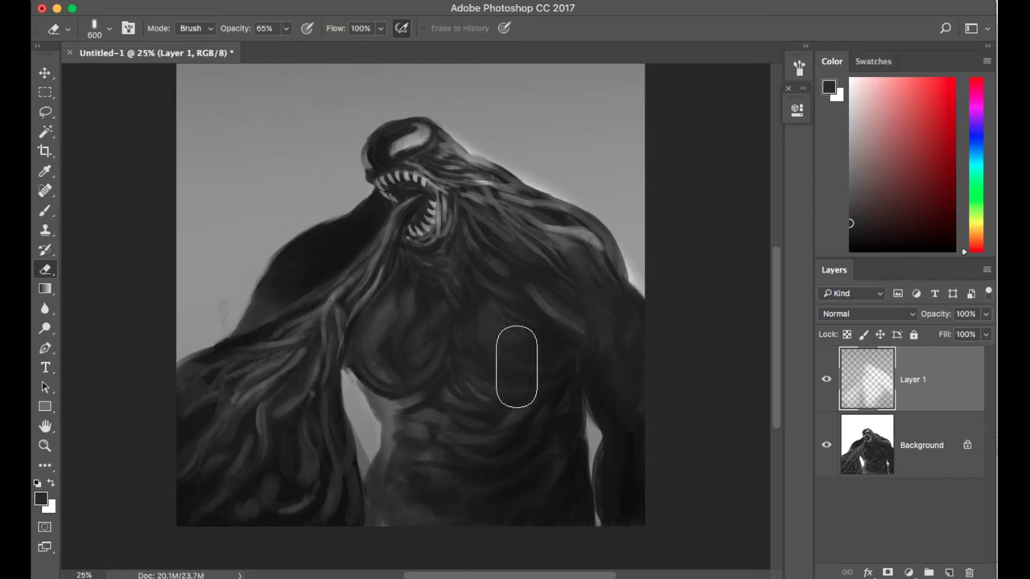
left_click_drag(518, 367, 523, 391)
key("x")
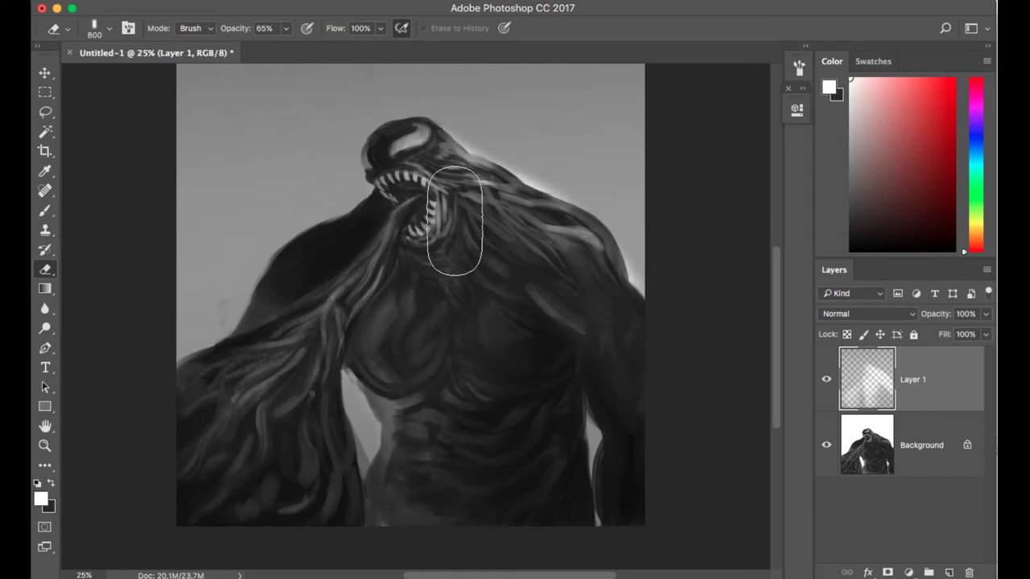
key("bracketleft")
key("bracketleft")
key("bracketleft")
key("bracketleft")
key("super+minus")
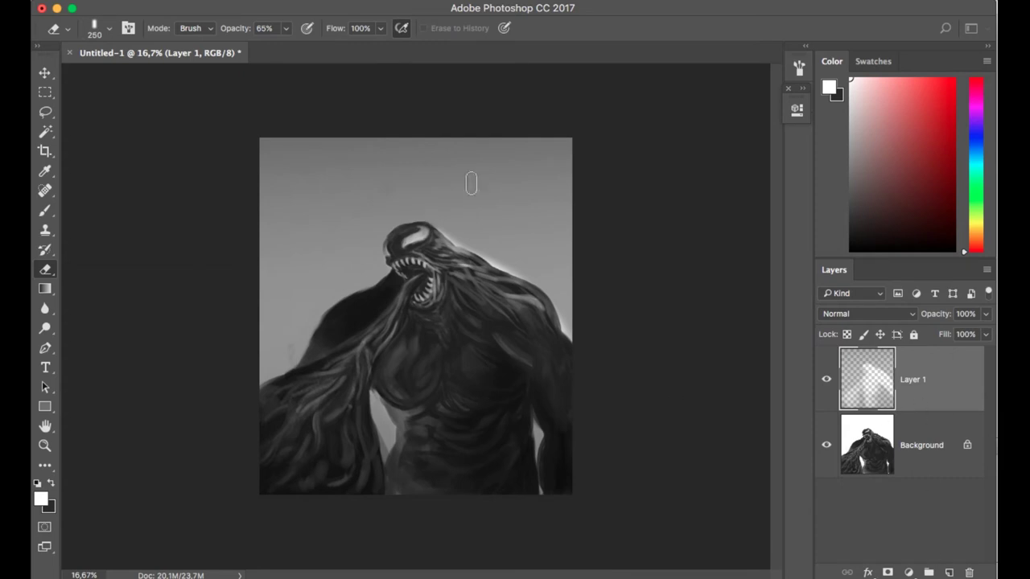
- Add an empty layer above the gradient layer and try to apply Gaussian Blur to it
left_click(949, 572)
left_click(358, 0)
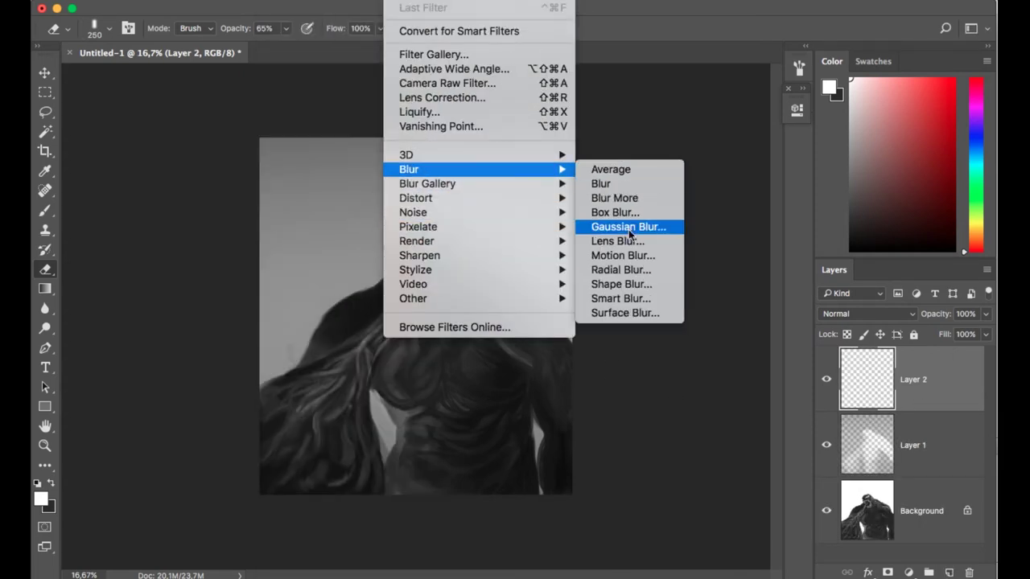
left_click(628, 226)
left_click(626, 209)
left_click(909, 572)
key("Escape")
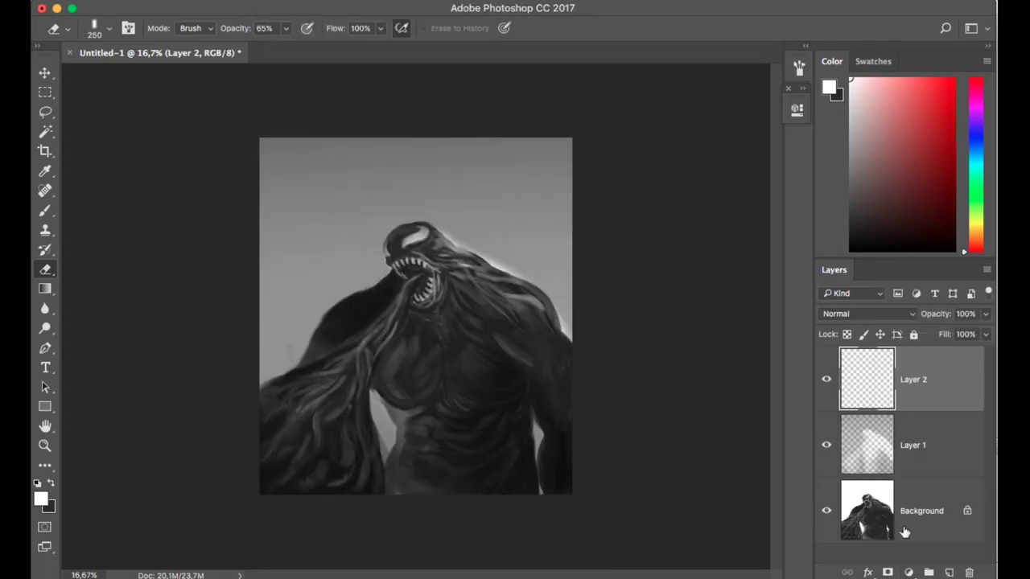
- Unlock the Background layer and duplicate it
left_click(916, 511)
left_click(966, 511)
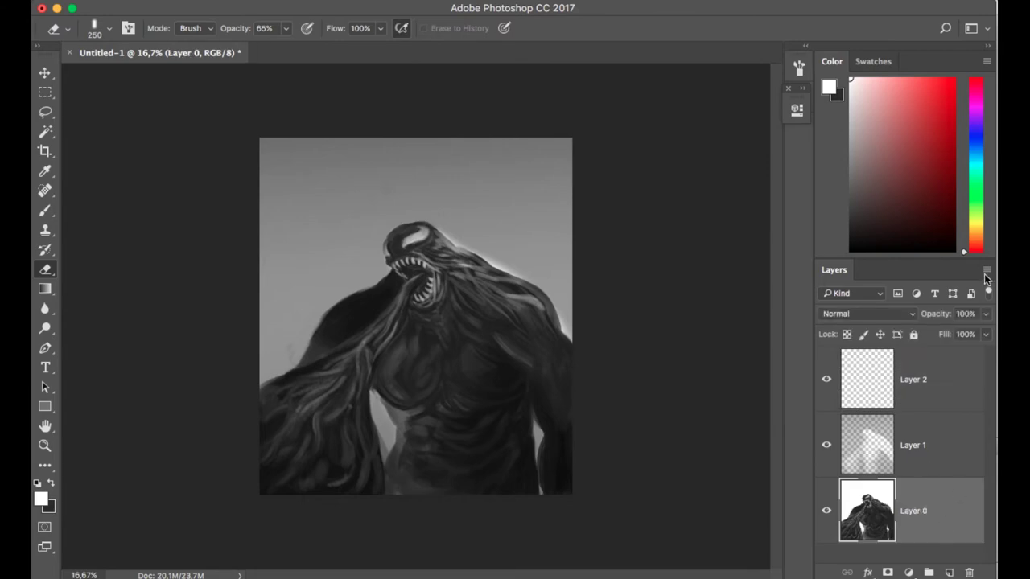
left_click(987, 269)
left_click(885, 112)
left_click(657, 238)
- Apply a Gaussian Blur to the duplicated painting layer
left_click(411, 3)
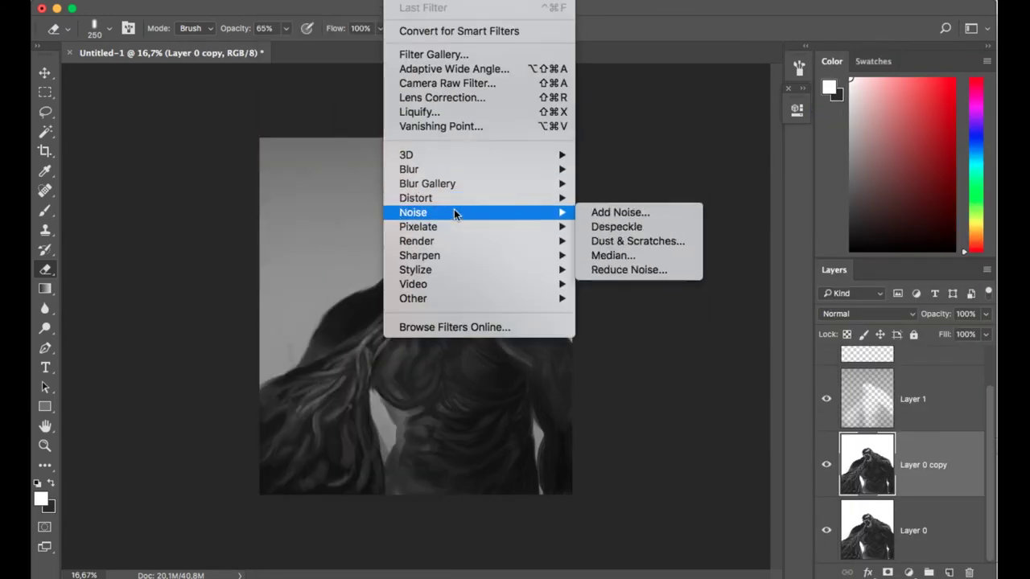
mouse_move(426, 169)
left_click(626, 226)
left_click_drag(343, 387, 255, 389)
left_click_drag(333, 158, 620, 144)
left_click_drag(542, 375, 547, 375)
key("Return")
- Erase the blurred copy over the face and chest with a 400 px eraser at 65% opacity
key("e")
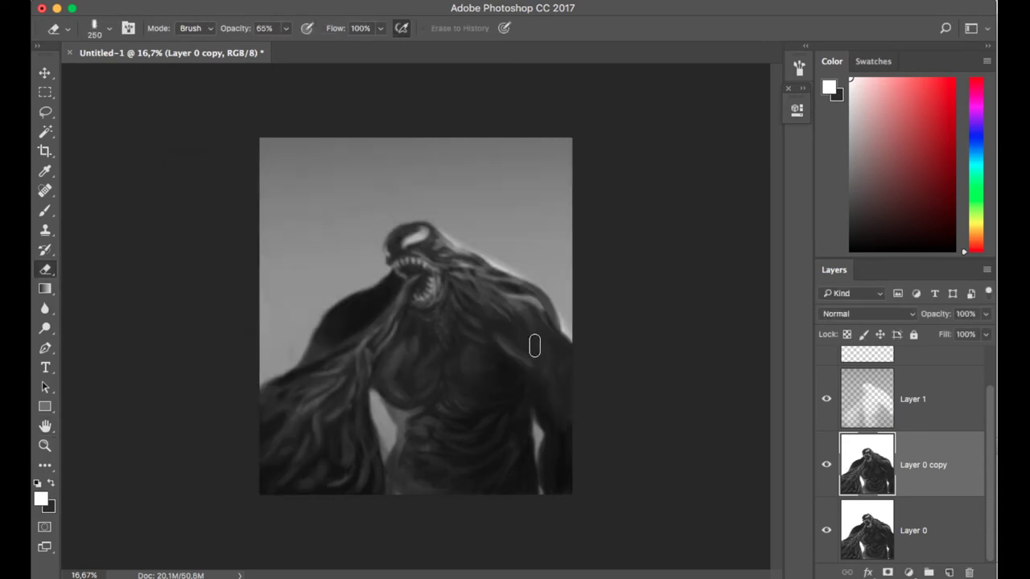
key("bracketright")
key("bracketright")
left_click(391, 240)
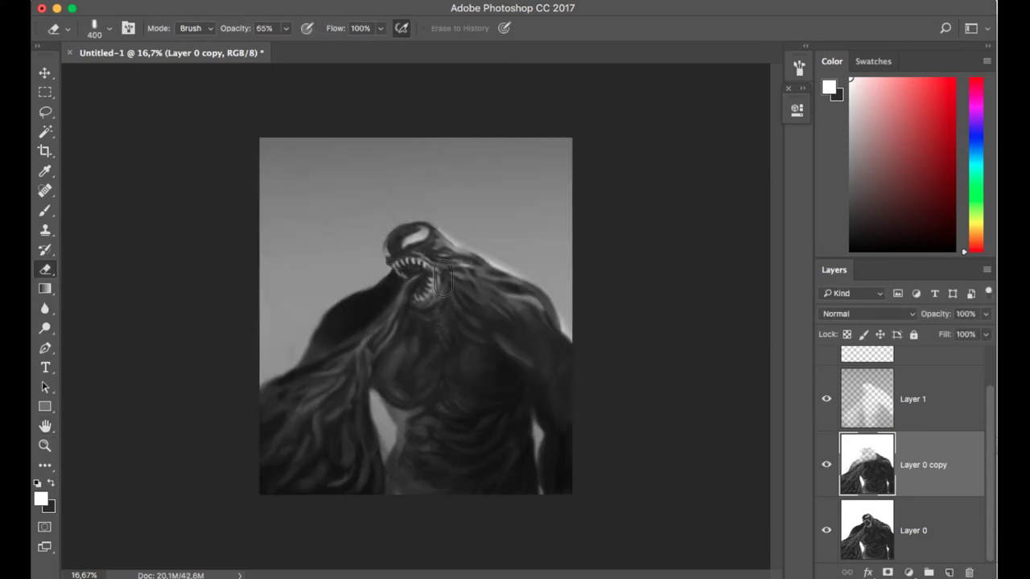
left_click_drag(427, 383, 405, 334)
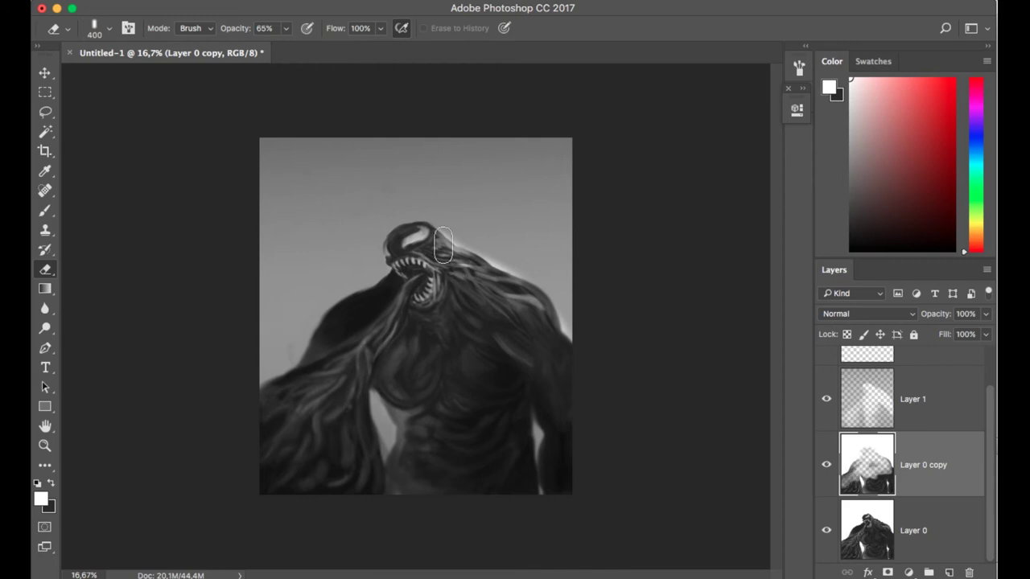
- Clear more of the blurred copy from the torso, right-hand shoulder and arm, raising the eraser opacity to 82% and finally 100%
key("8")
key("2")
left_click(413, 347)
left_click(532, 378)
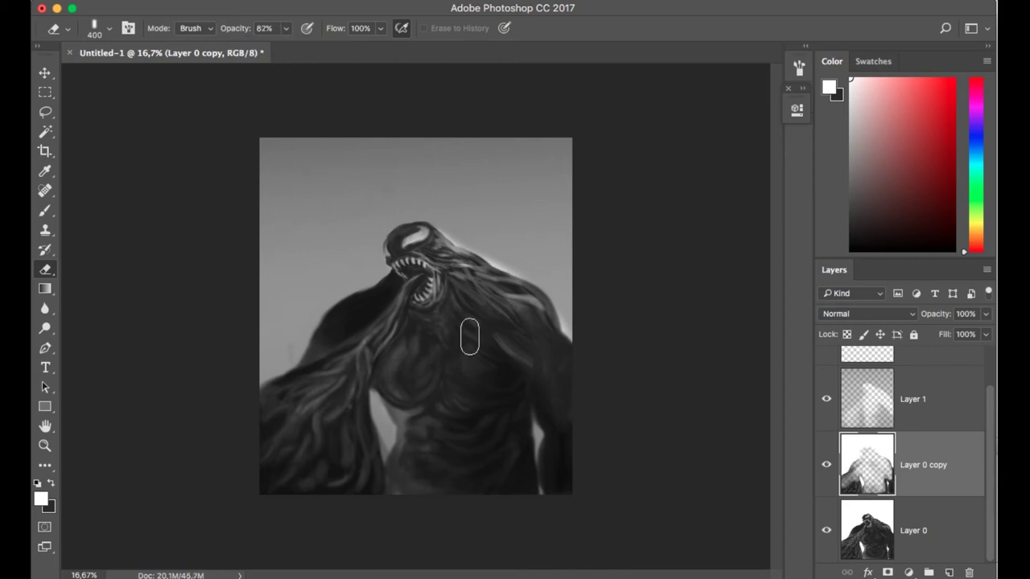
left_click(543, 349)
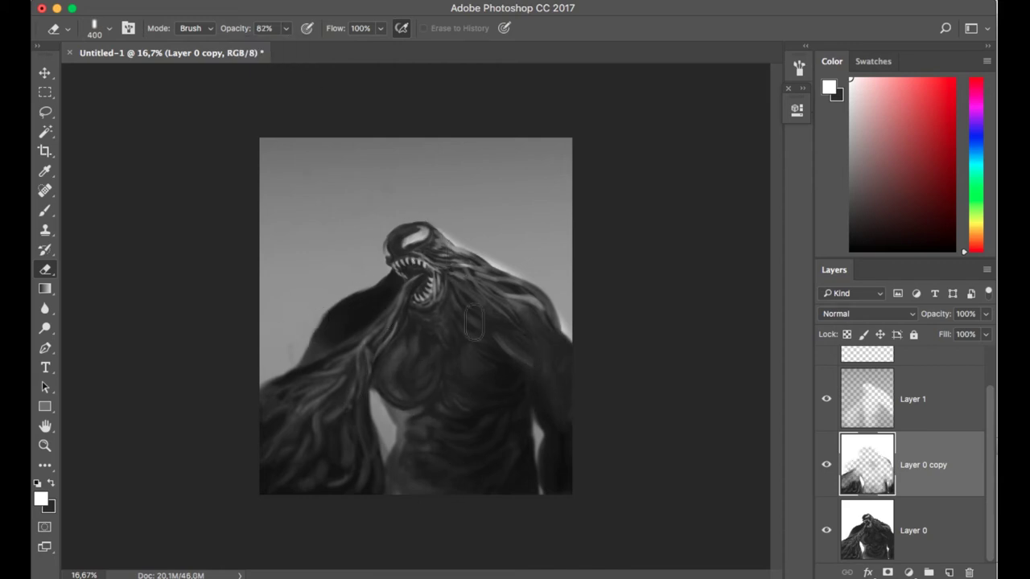
left_click_drag(574, 454, 563, 445)
scroll(352, 417, "up", 1)
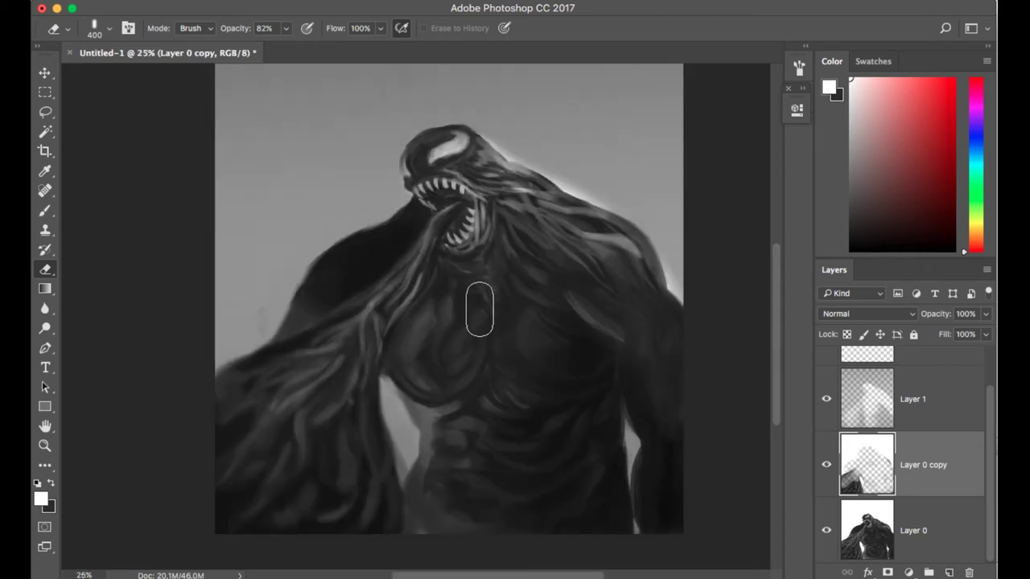
key("0")
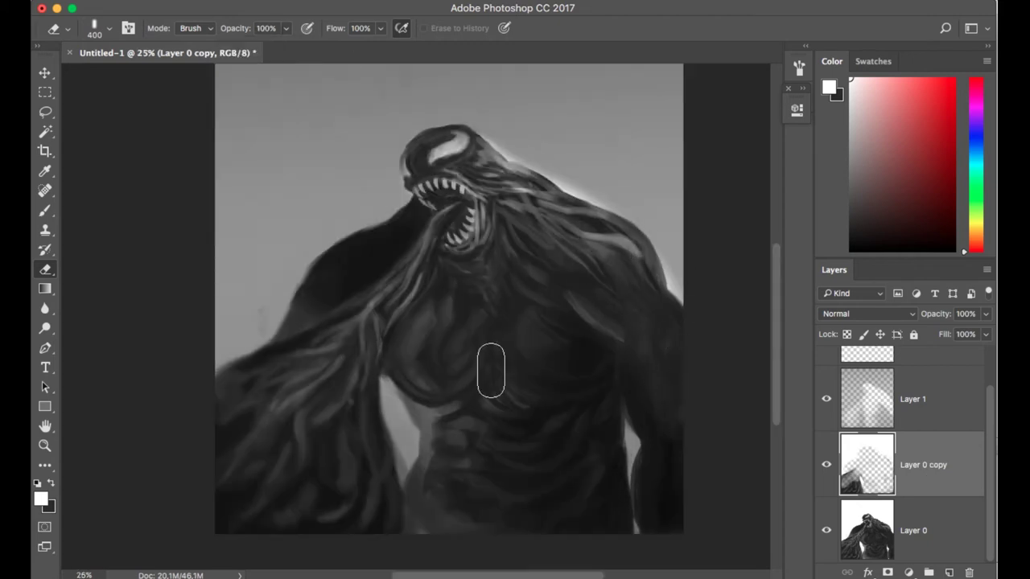
left_click(394, 0)
mouse_move(418, 168)
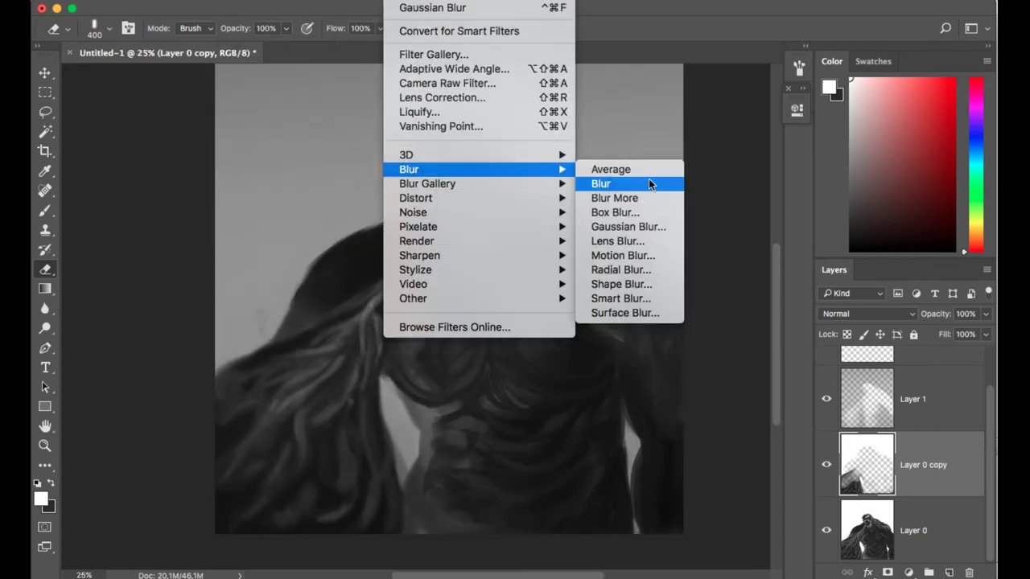
left_click(631, 255)
left_click_drag(576, 383, 614, 384)
left_click(761, 176)
- Apply a Motion Blur to the duplicated layer with an angle of 52° and a distance of 133 pixels
left_click(350, 0)
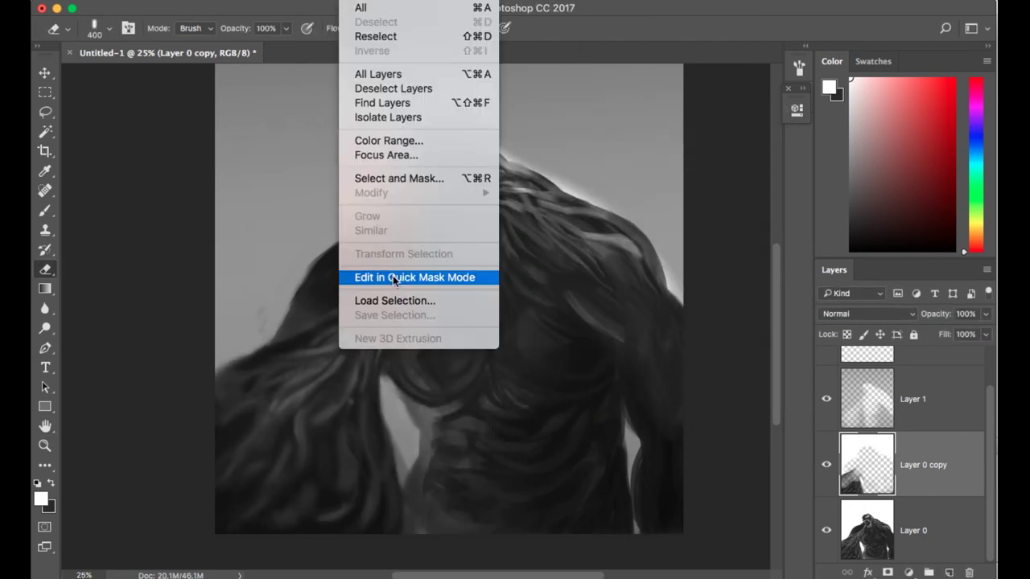
mouse_move(418, 169)
left_click(625, 256)
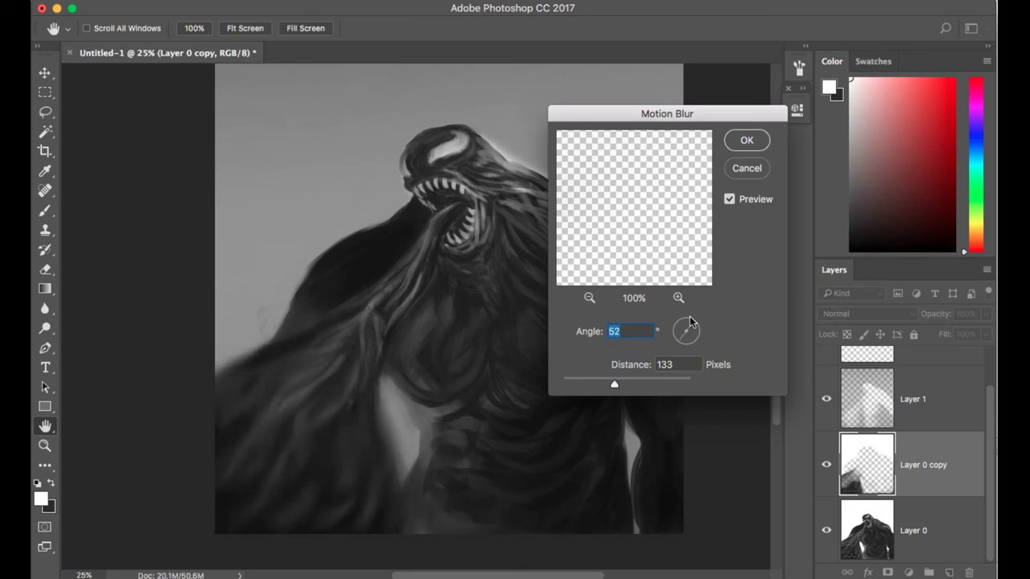
key("Return")
- Erase the motion blur beside the left-hand waist and along the right-hand forearm with a 400 px eraser at 79% opacity
key("e")
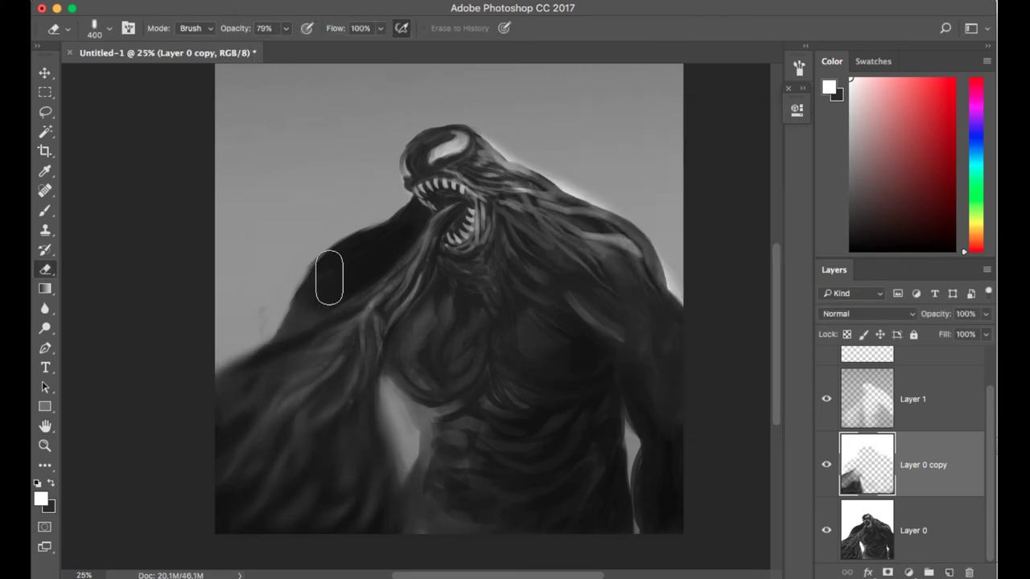
key("alt+bracketright")
key("alt+bracketleft")
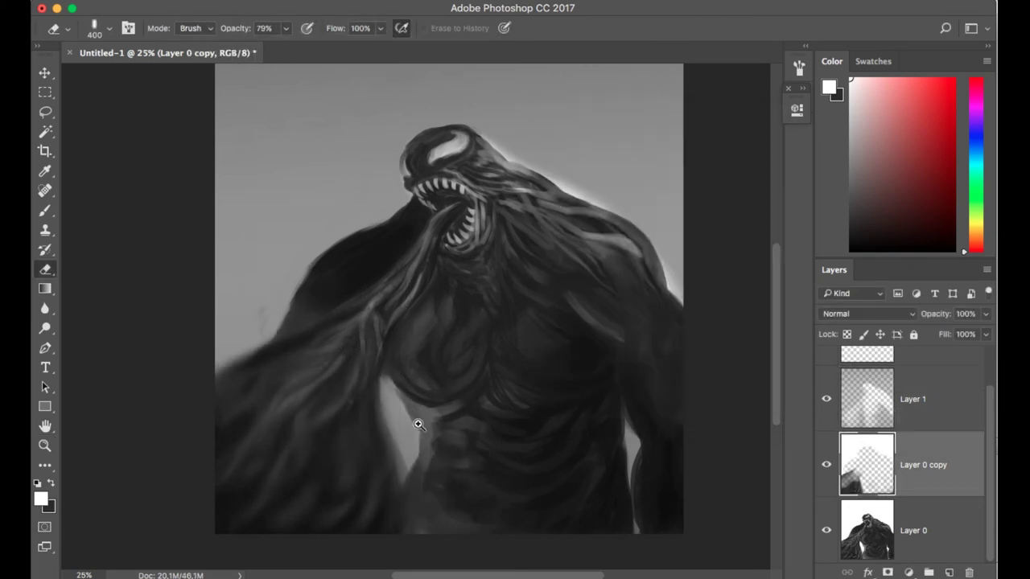
scroll(416, 426, "up", 2)
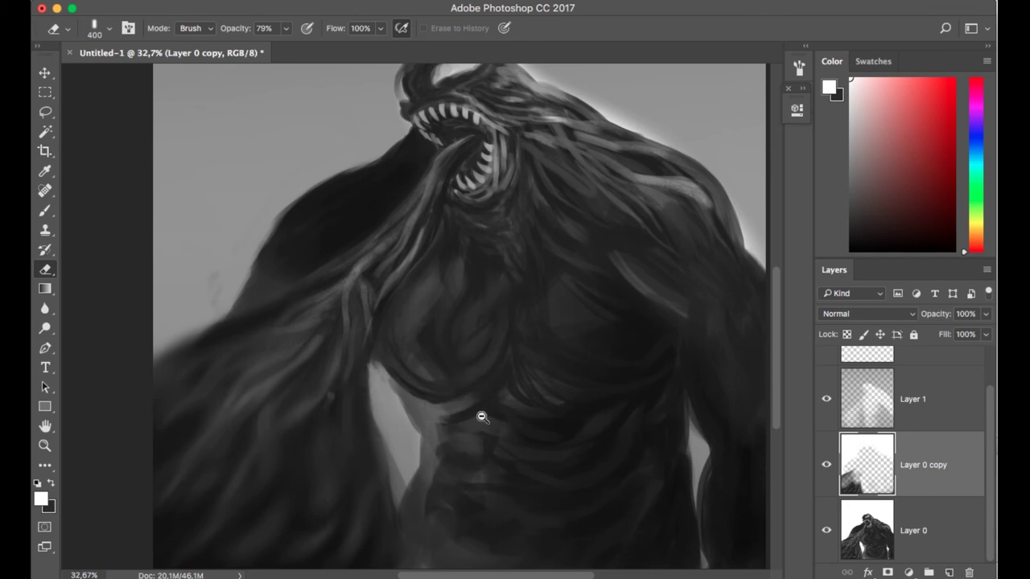
left_click_drag(394, 362, 402, 511)
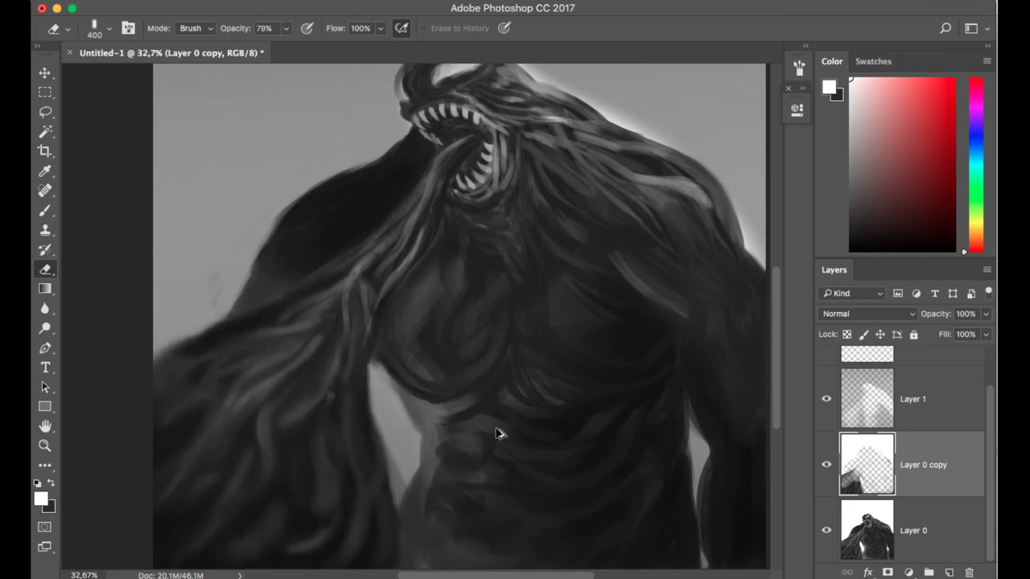
left_click_drag(697, 467, 697, 509)
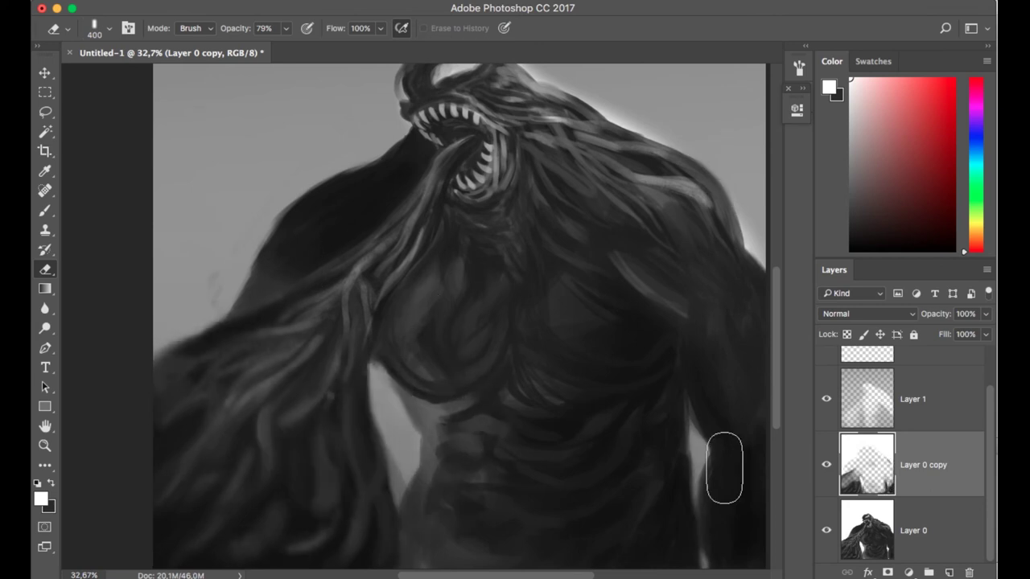
- Apply another Motion Blur with a shorter distance to the Layer 0 copy layer
scroll(368, 440, "down", 2)
scroll(510, 391, "down", 1)
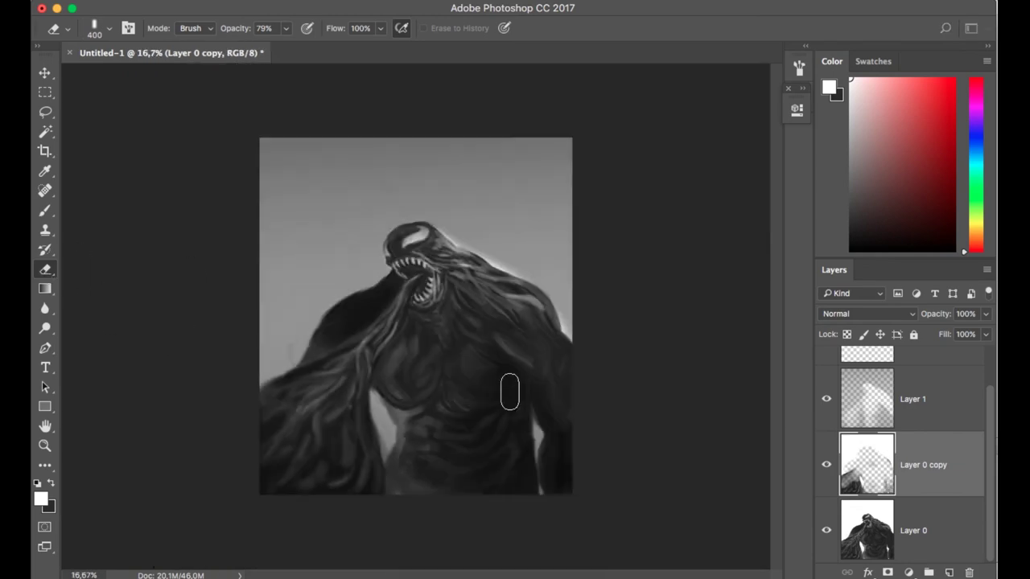
left_click(354, 0)
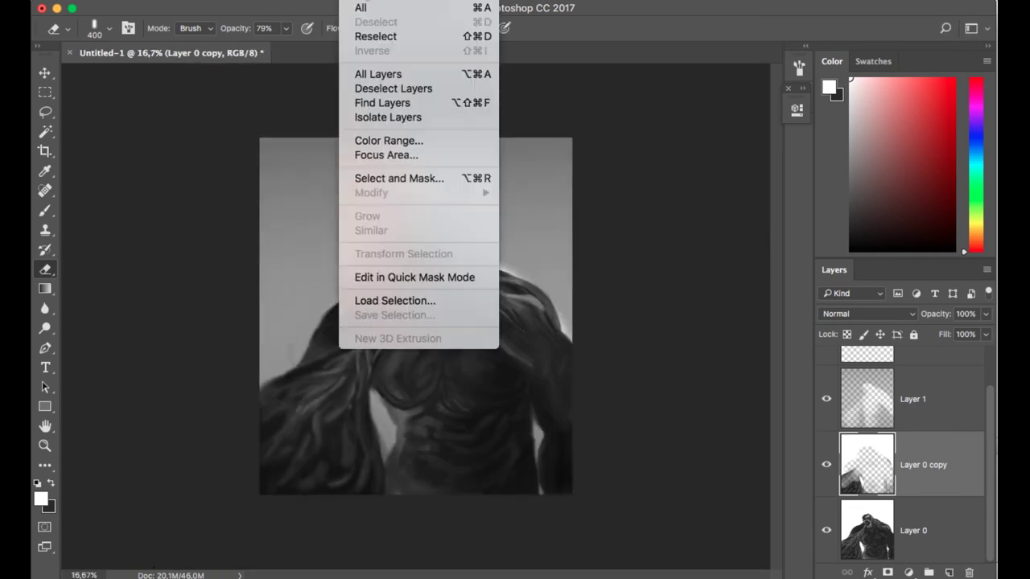
mouse_move(483, 168)
left_click(624, 256)
left_click_drag(615, 384, 590, 384)
key("Return")
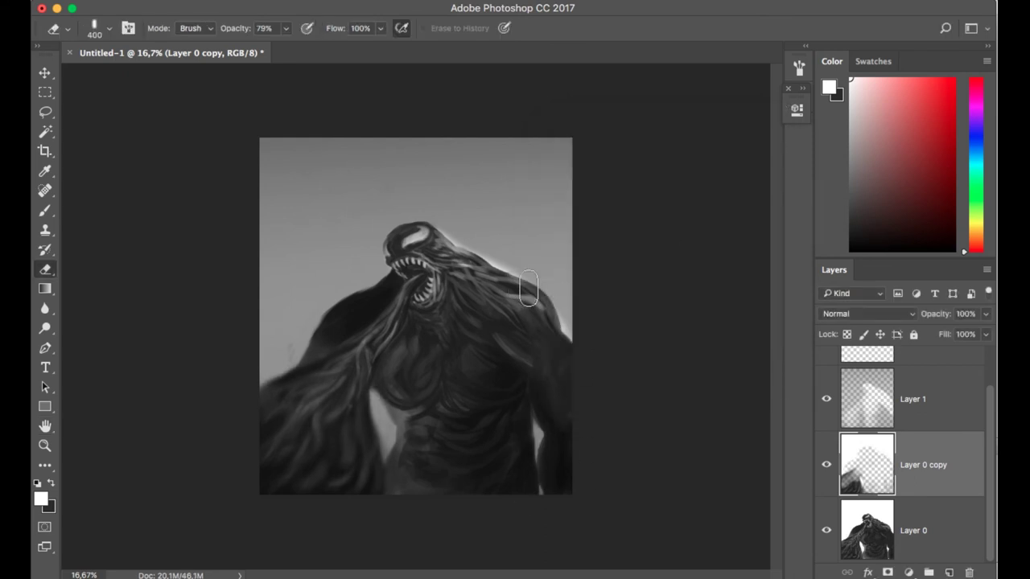
- Set up the Blur tool at 175 px with 100% strength and make Layer 0 the active layer
left_click(382, 353, "super")
left_click(381, 354, "super")
left_click(46, 328)
left_click(45, 309)
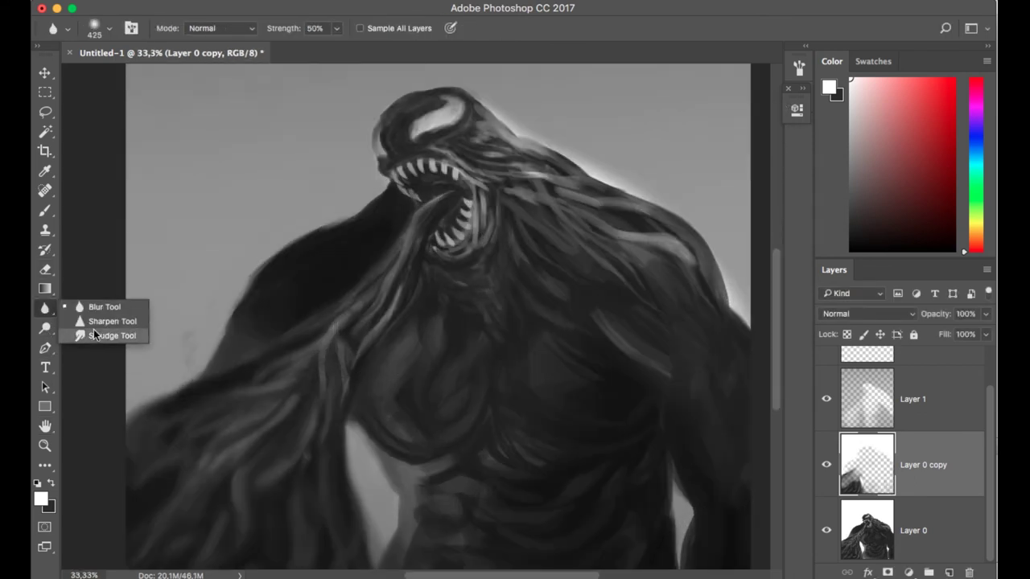
left_click_drag(336, 28, 362, 46)
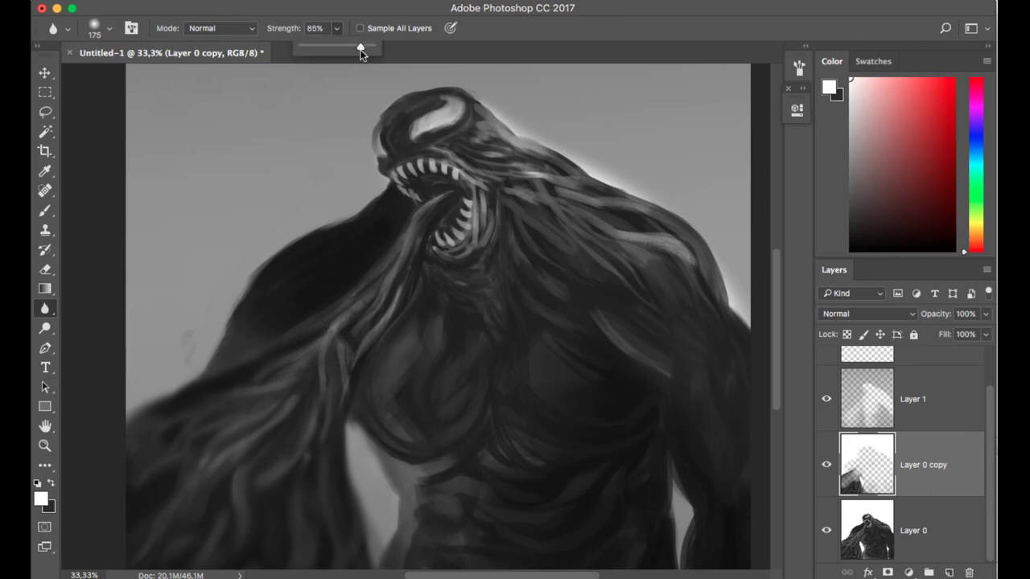
left_click(336, 28)
key("alt+bracketleft")
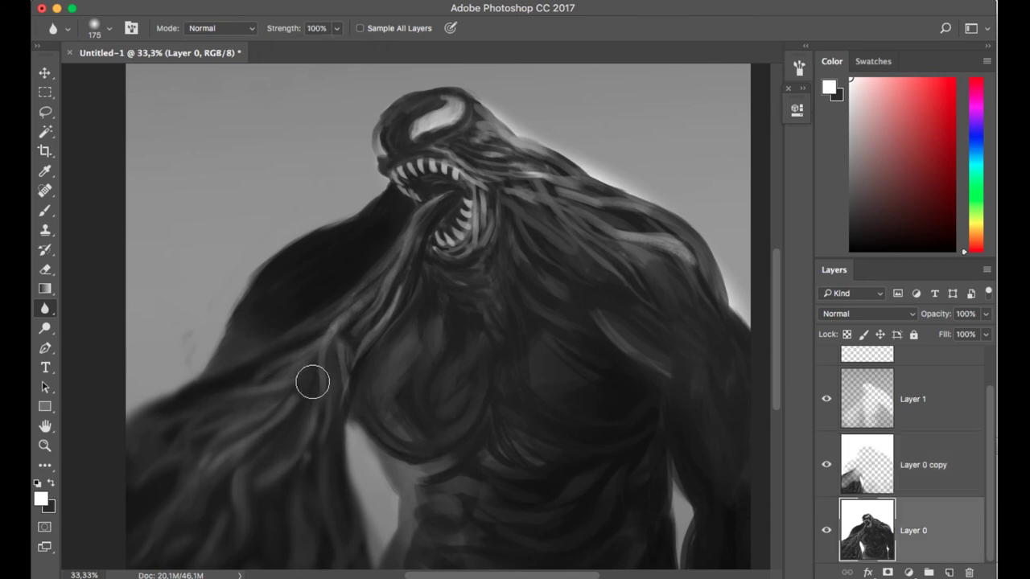
left_click(392, 359, "alt+super")
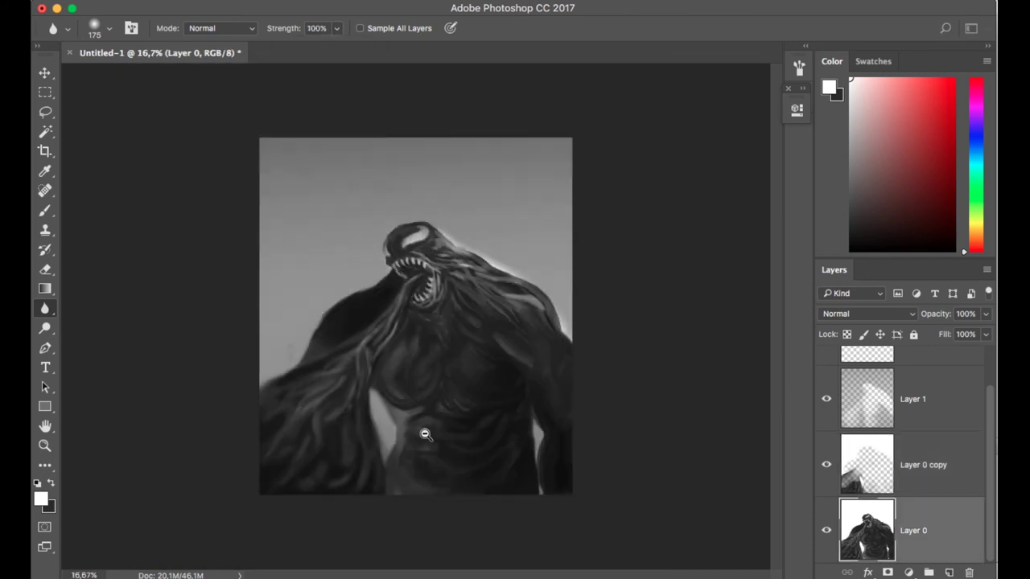
- Darken the tendrils of the left-hand arm on Layer 0 copy with near-black strokes, using a 200 px brush at 100% opacity
key("alt+bracketright")
left_click(44, 212)
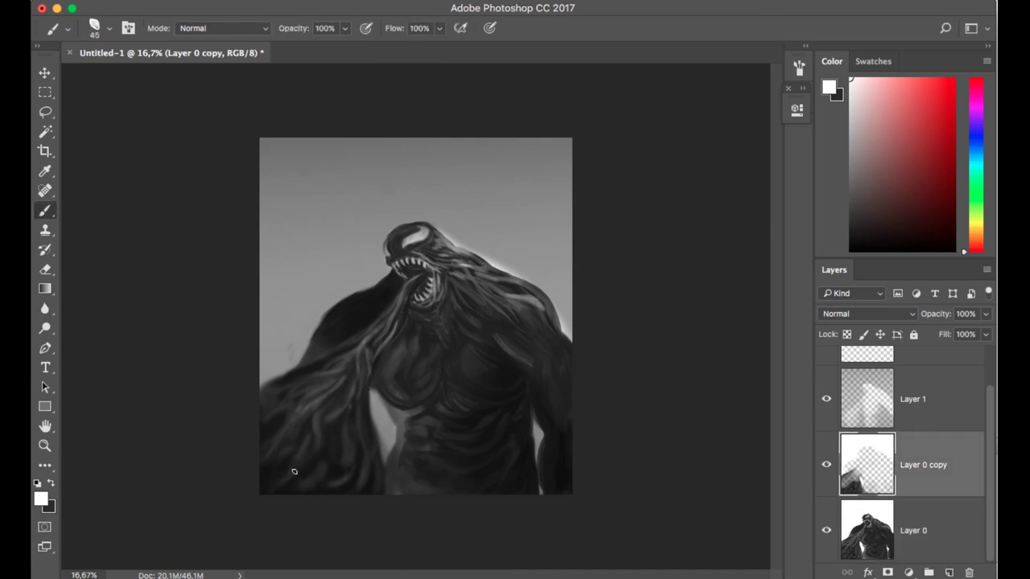
key("x")
mouse_move(305, 478)
left_mouse_down()
mouse_move(295, 427)
mouse_move(355, 432)
mouse_move(329, 367)
left_mouse_up()
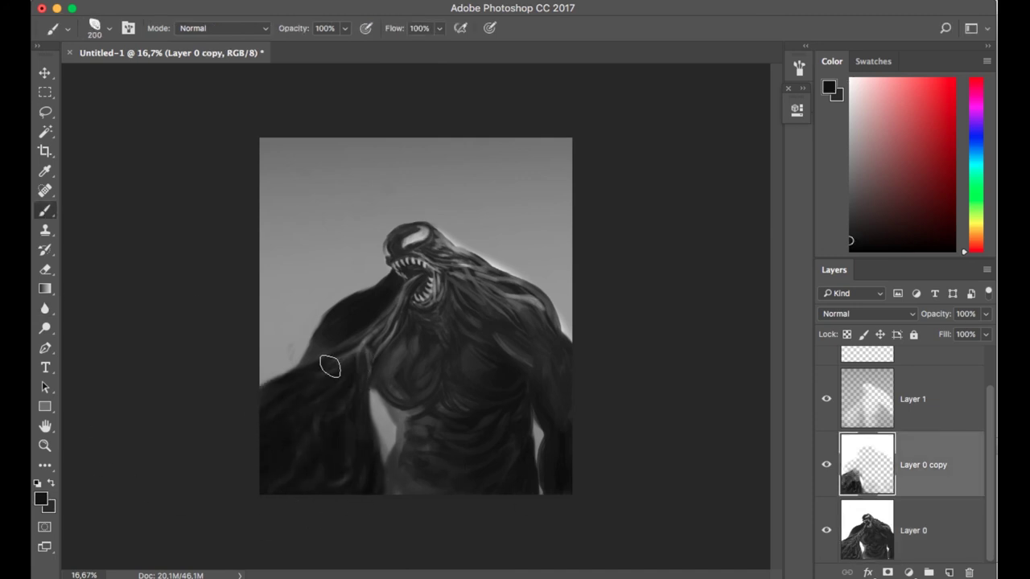
left_click_drag(347, 434, 299, 334)
left_click_drag(277, 334, 314, 362)
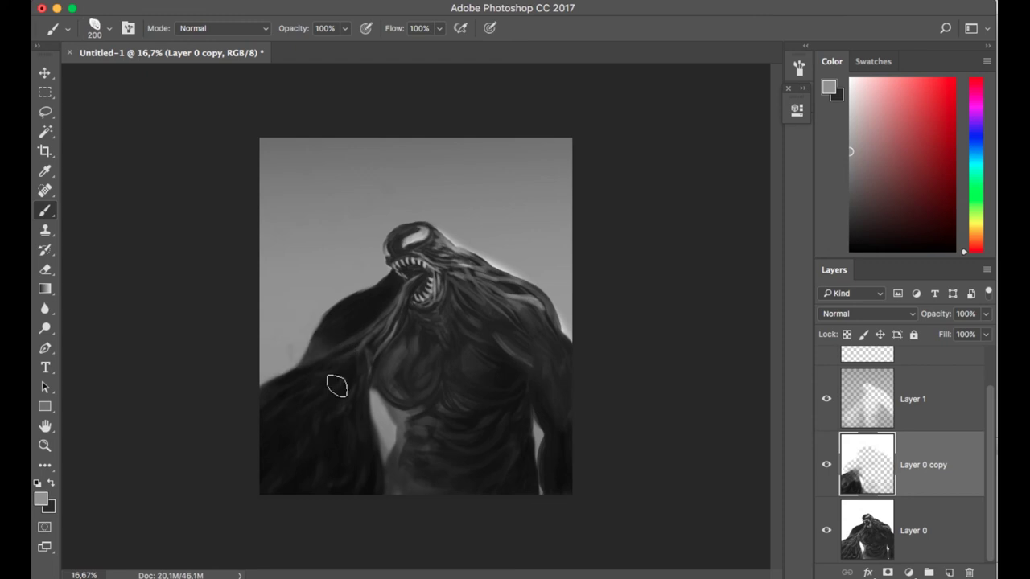
left_click(338, 394, "alt")
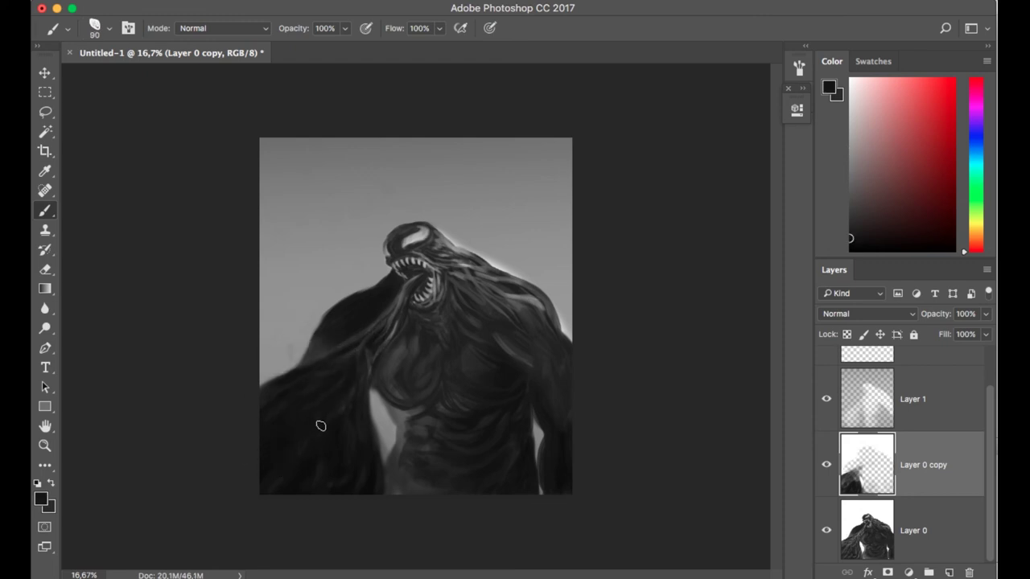
- Crop the empty background above the creature's head to make the canvas roughly square, and clear the selection
key("m")
left_click_drag(259, 138, 575, 522)
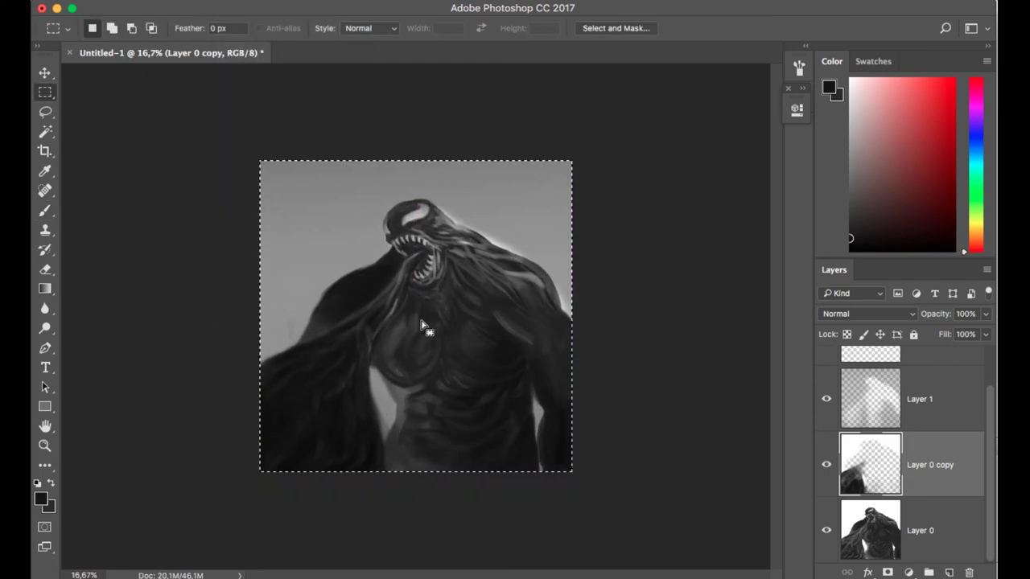
key("super+equal")
key("super+d")
- Paint dark grey streaks down the lower left-hand arm with the brush, and switch to Layer 0 with a 125 px brush
key("b")
mouse_move(246, 535)
left_mouse_down()
mouse_move(150, 496)
mouse_move(306, 547)
left_mouse_up()
key("alt+bracketleft")
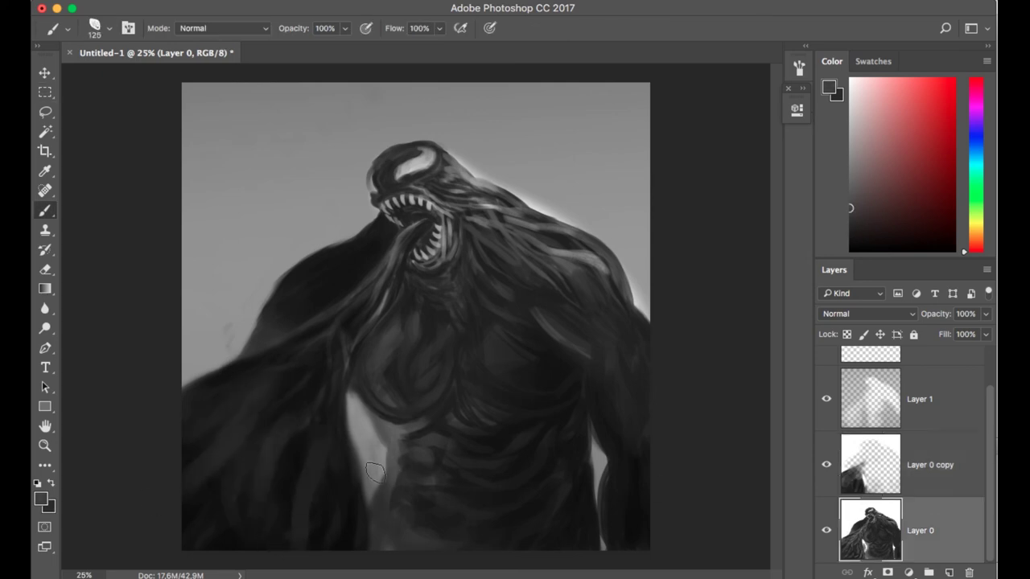
- Merge Layer 0 copy and Layer 0 into a single layer
left_click(863, 459, "shift")
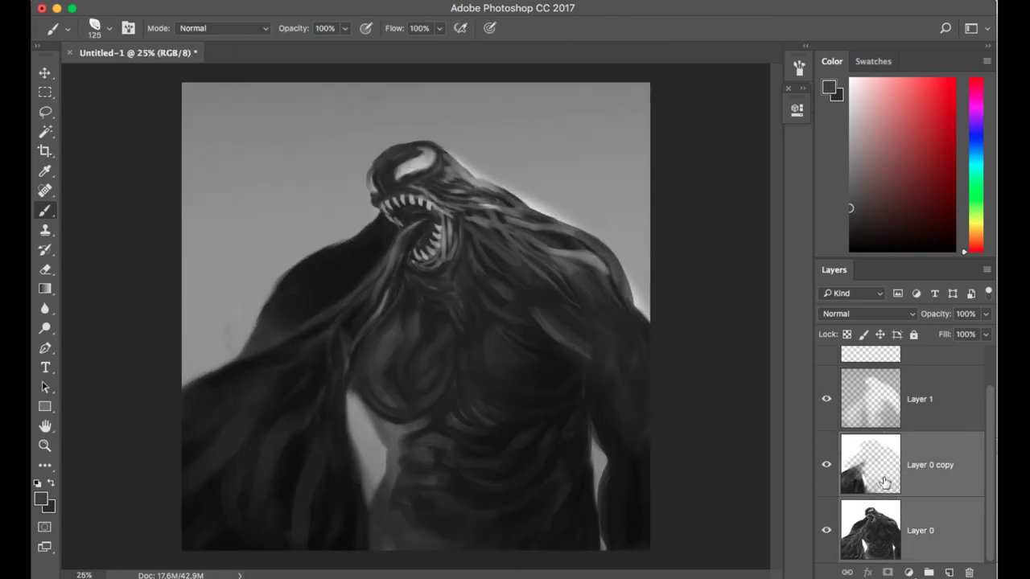
left_click(987, 269)
left_click(852, 462)
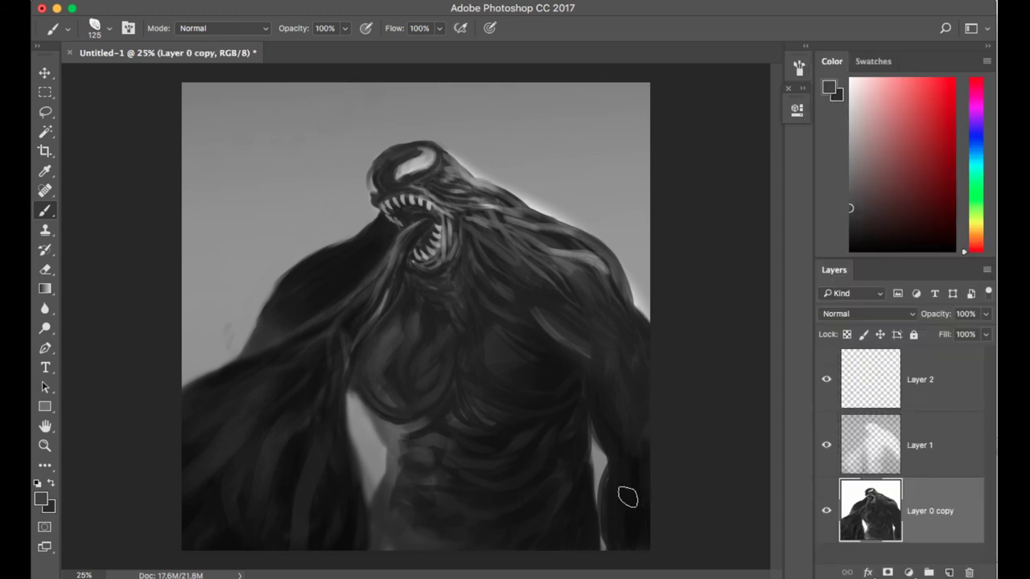
- Add a dark gradient rising from the canvas bottom on Layer 1 and erase it over the face, shoulders and chest at 79% opacity
key("alt+bracketright")
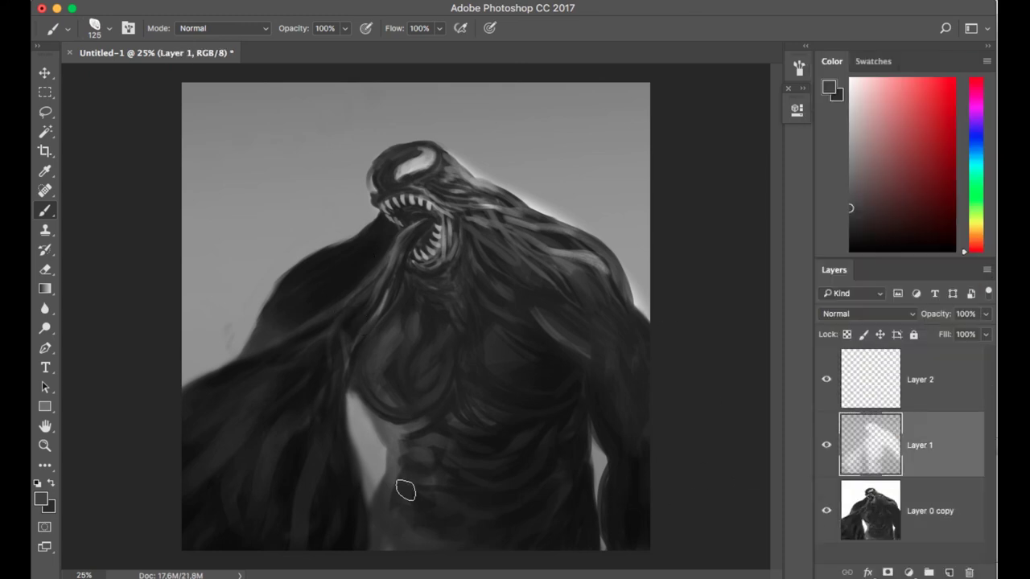
key("g")
left_click_drag(425, 554, 418, 125)
key("e")
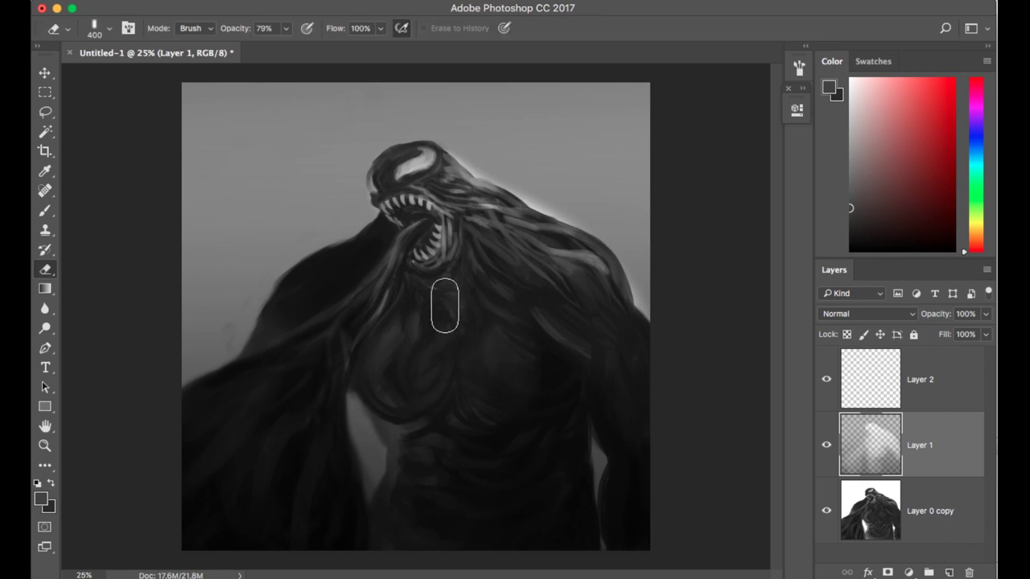
left_click_drag(370, 280, 398, 229)
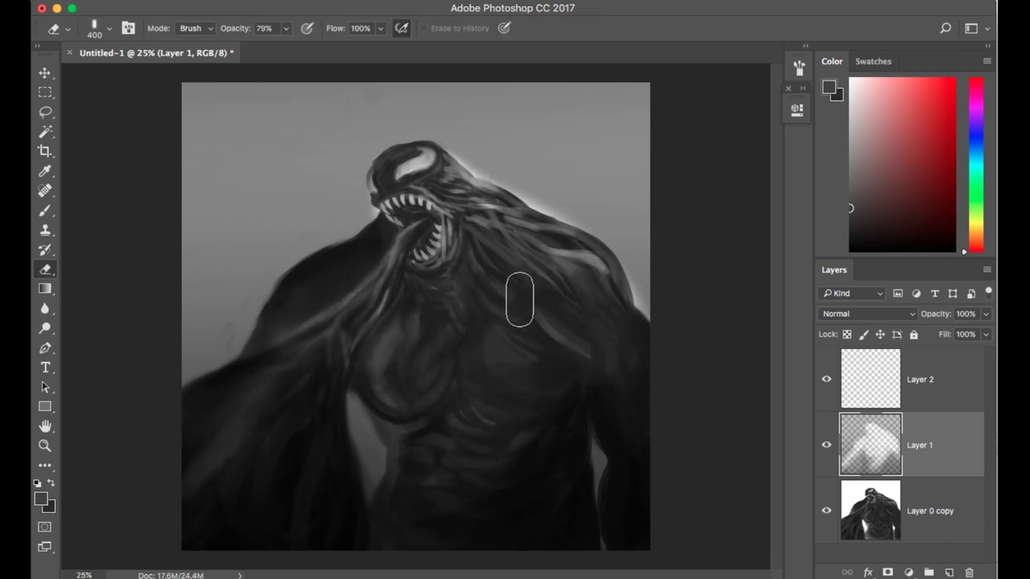
- Increase the merged figure layer's contrast with Levels, setting the input levels to 12, 0.88 and 178
left_click(853, 495)
left_click(233, 2)
mouse_move(266, 30)
left_click(402, 46)
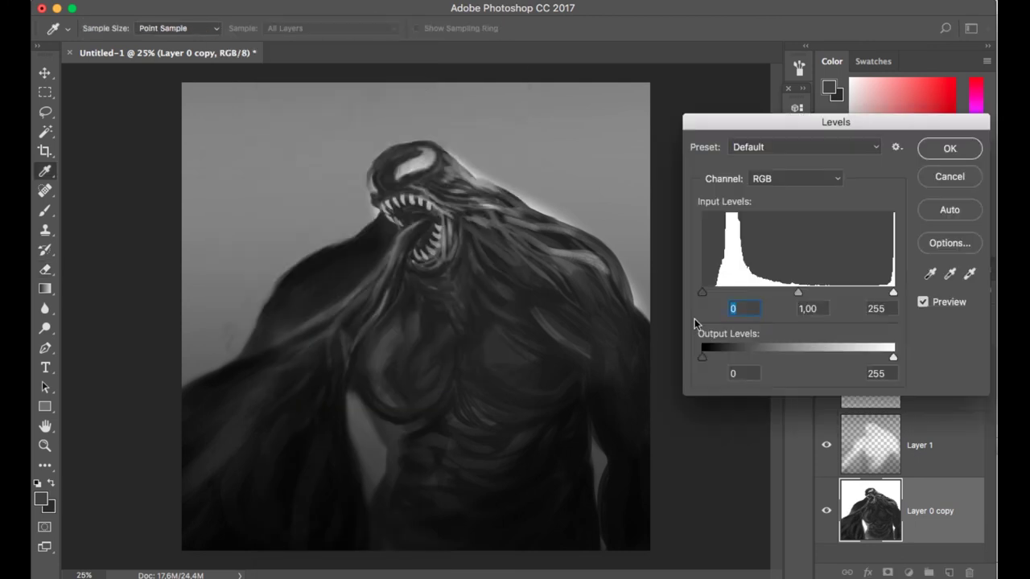
left_click_drag(702, 291, 709, 294)
left_click_drag(893, 291, 849, 292)
left_click_drag(783, 292, 788, 294)
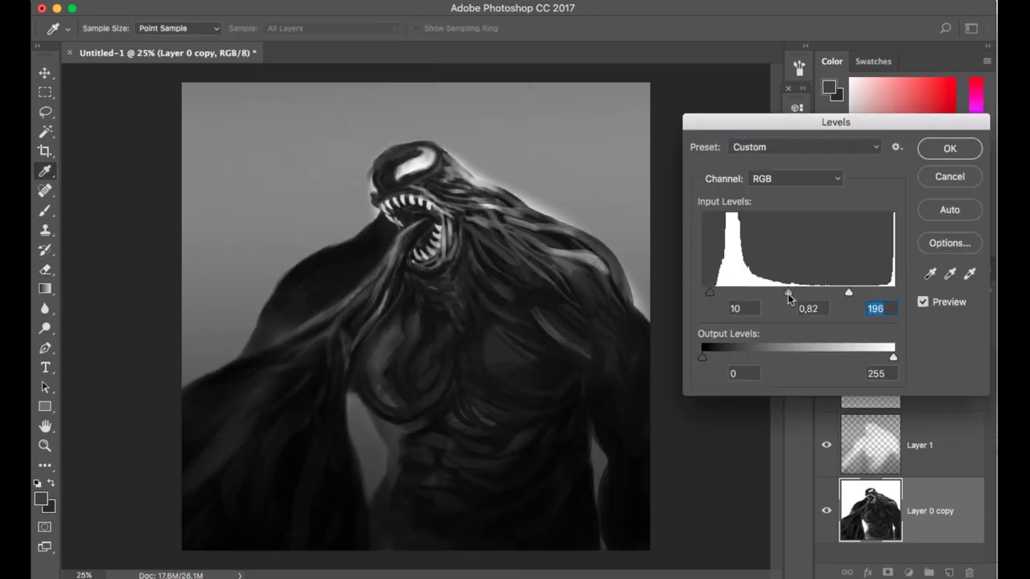
left_click_drag(850, 291, 835, 295)
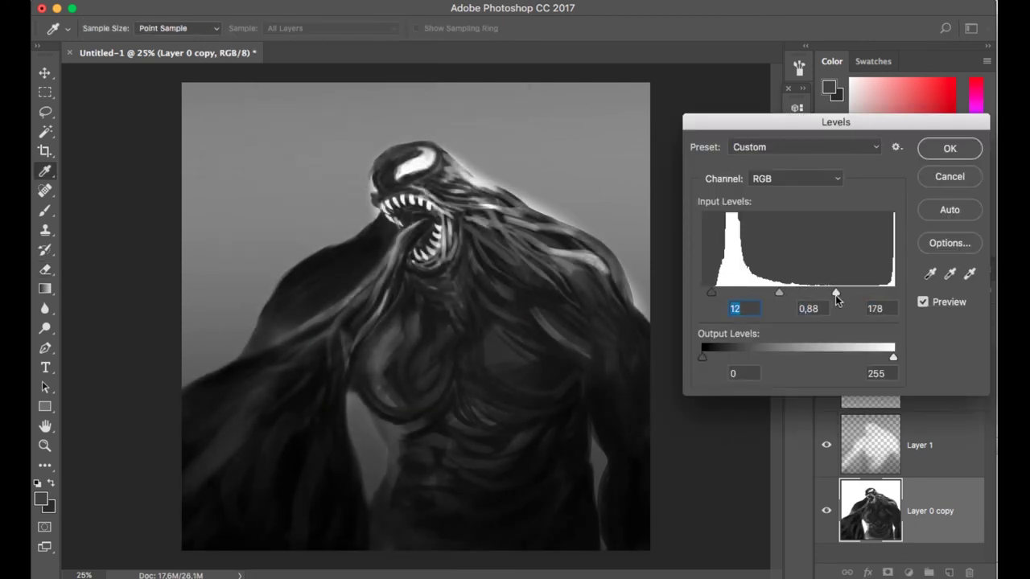
key("Return")
- Erase the dark gradient on Layer 1 over the left-hand arm with a 400 px eraser at 79% opacity
key("e")
key("alt+bracketright")
left_click_drag(306, 490, 307, 393)
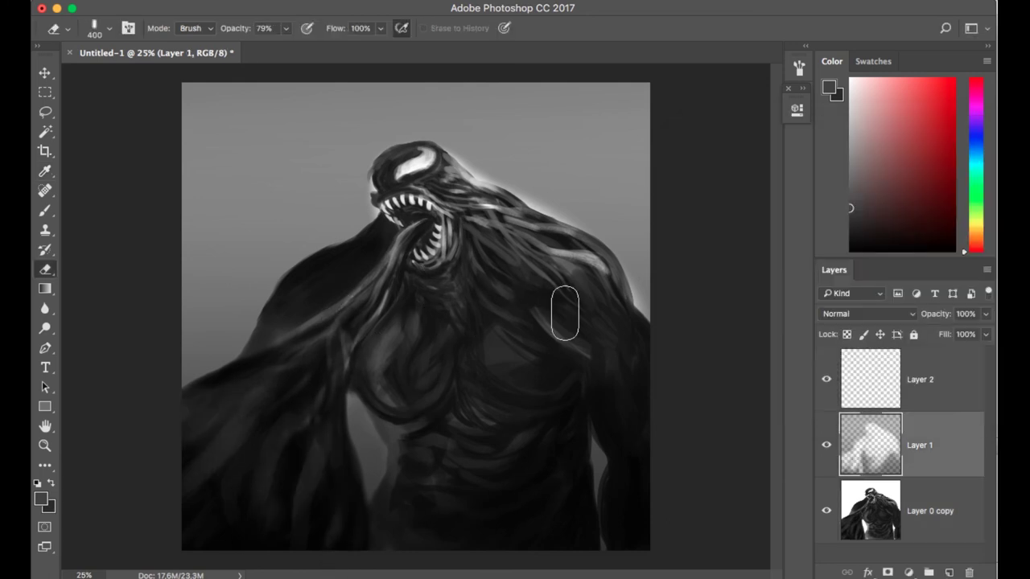
- Display the painting in full-screen mode and examine it at a closer zoom
key("f")
key("f")
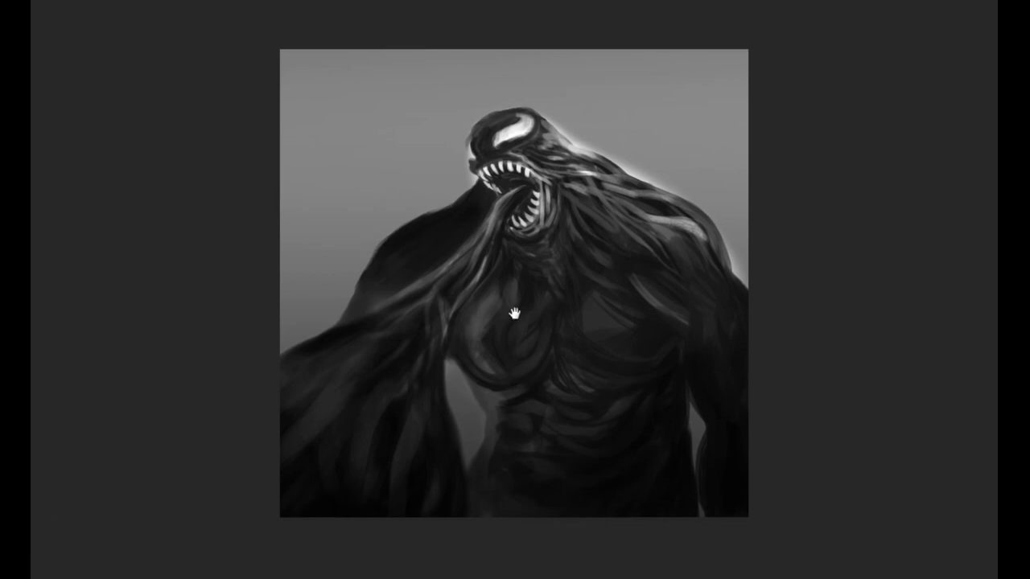
key("super+plus")
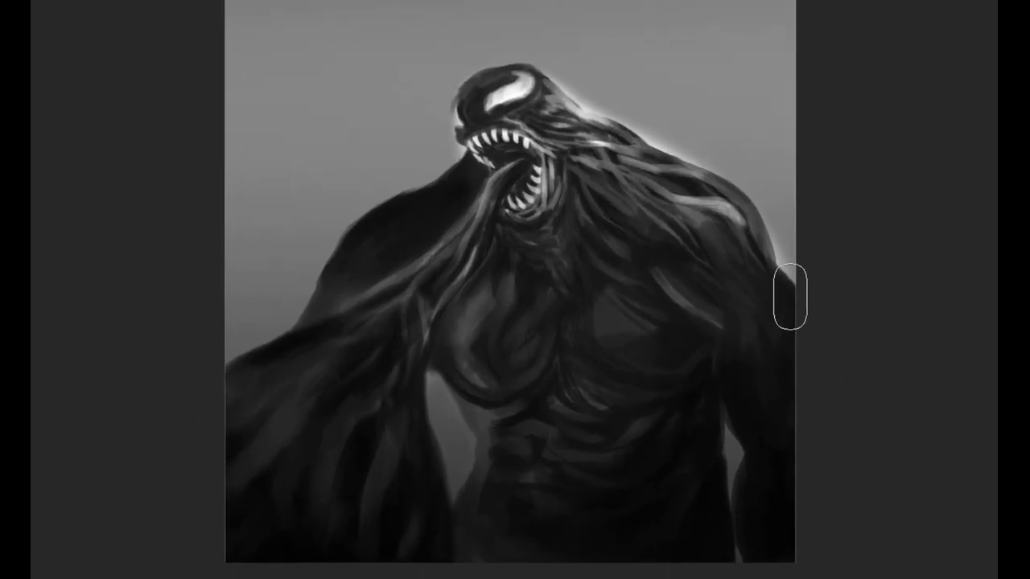